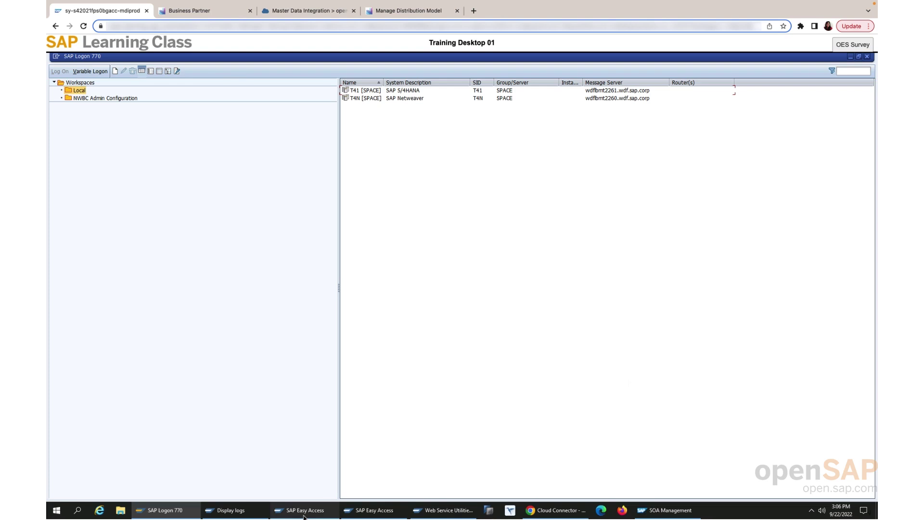
# Start transaction /osoamanager from SAP Easy Access and bring up the SOA Management window
pyautogui.click(304, 513)
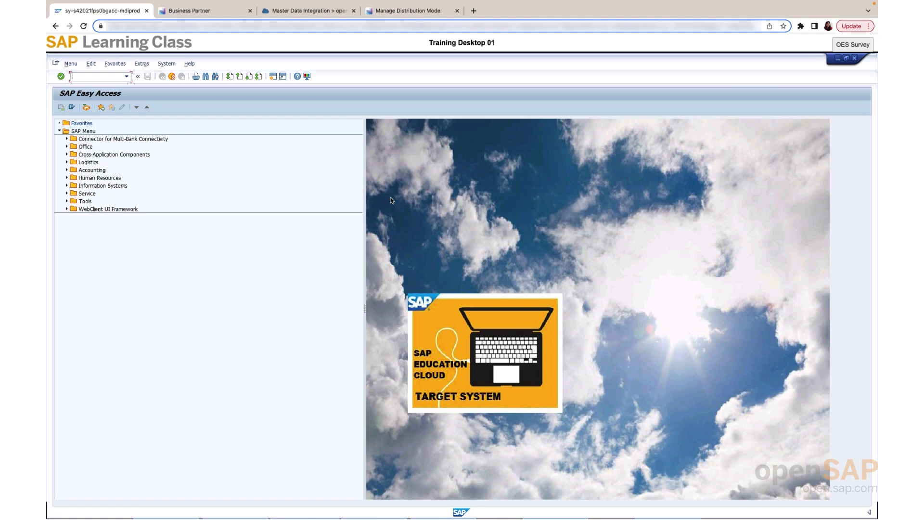
pyautogui.click(126, 77)
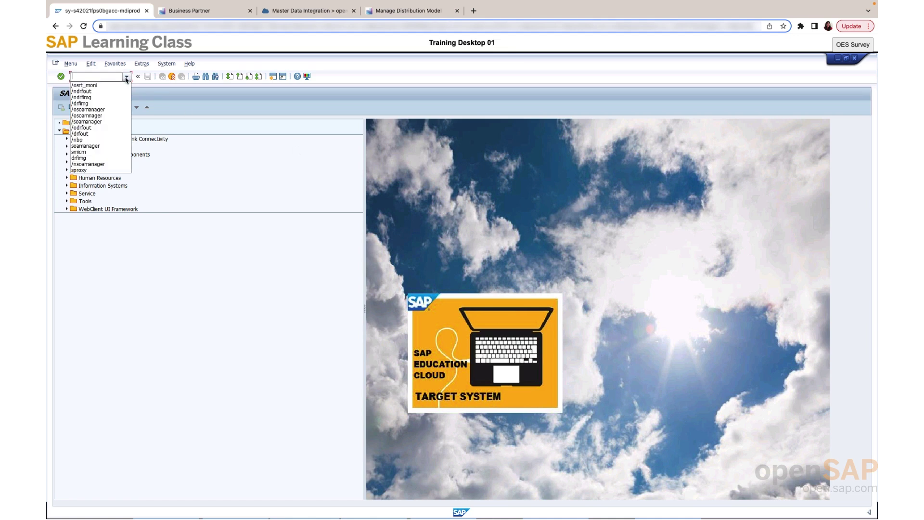
pyautogui.click(97, 110)
pyautogui.press('Return')
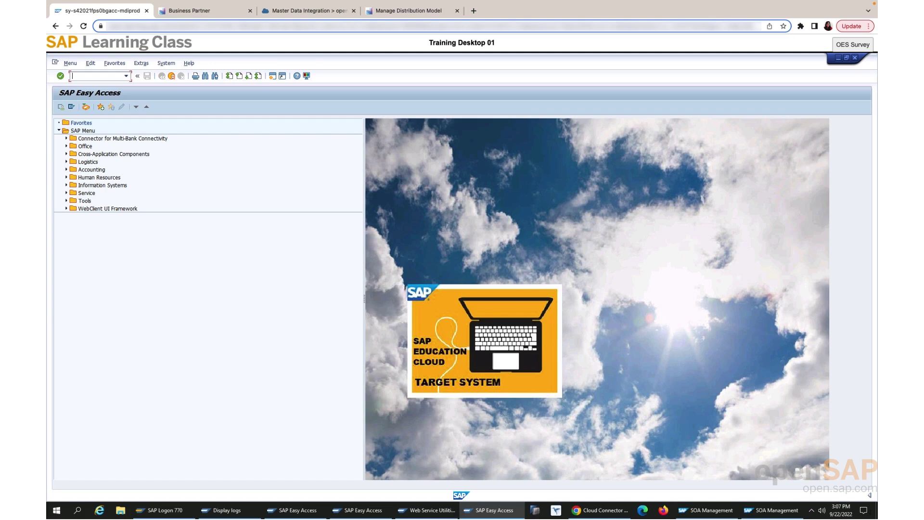
pyautogui.click(713, 510)
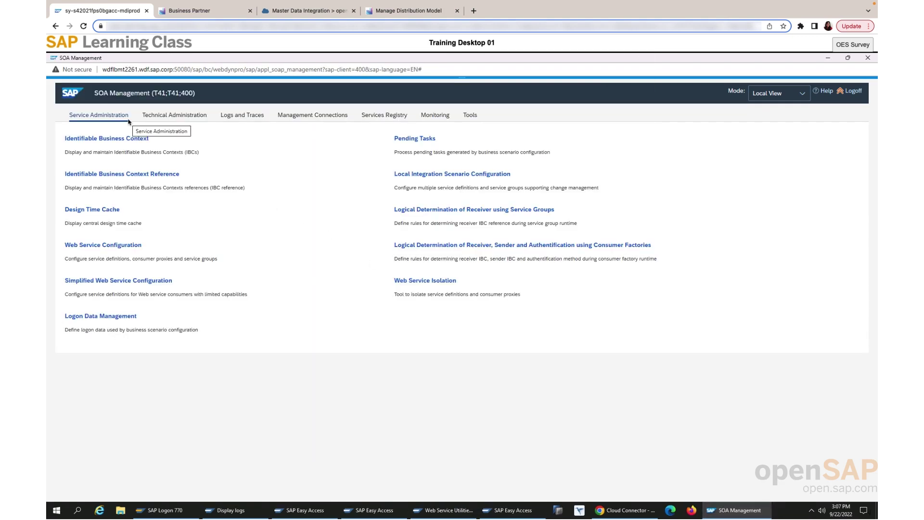
# Open Tools > WSDL Upload to list the six uploaded WSDL files
pyautogui.click(471, 115)
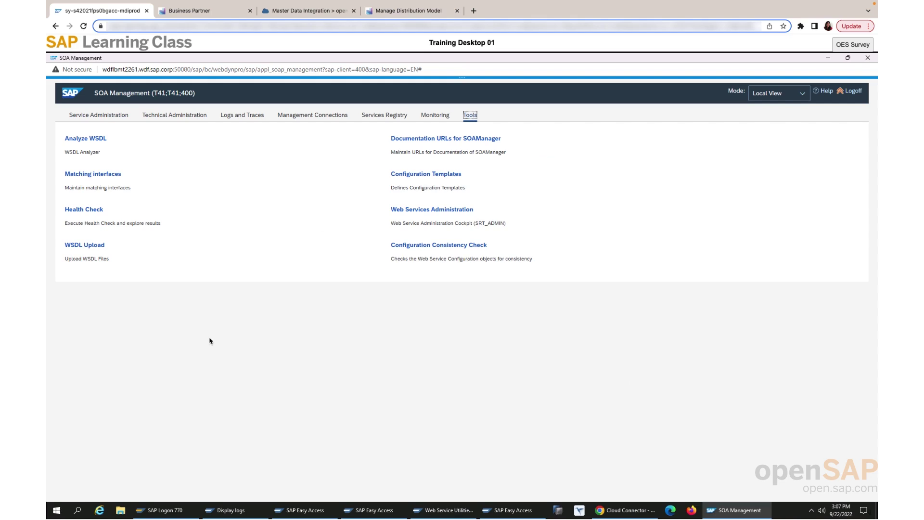
pyautogui.click(70, 246)
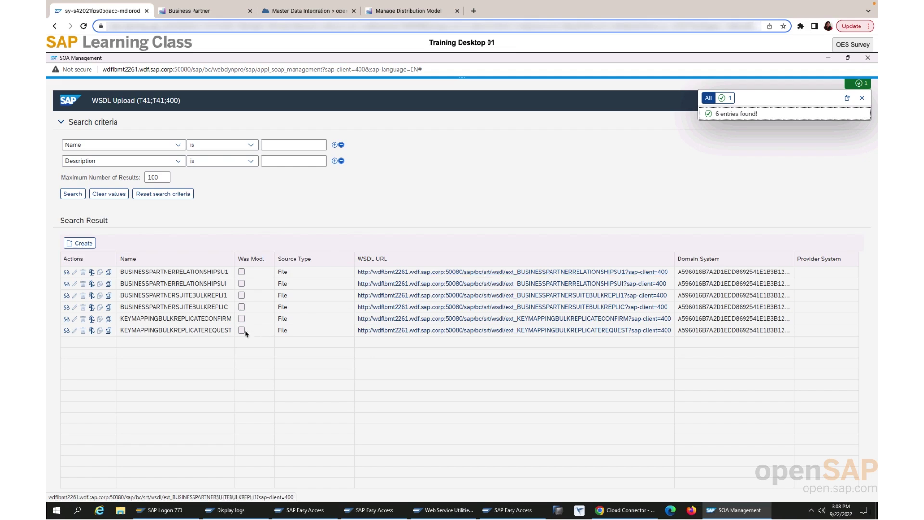
pyautogui.click(176, 309)
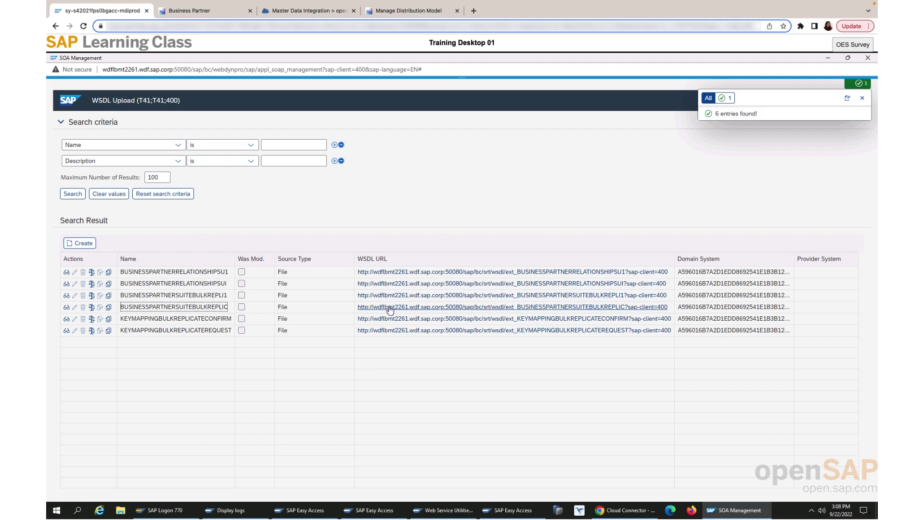
pyautogui.click(390, 307)
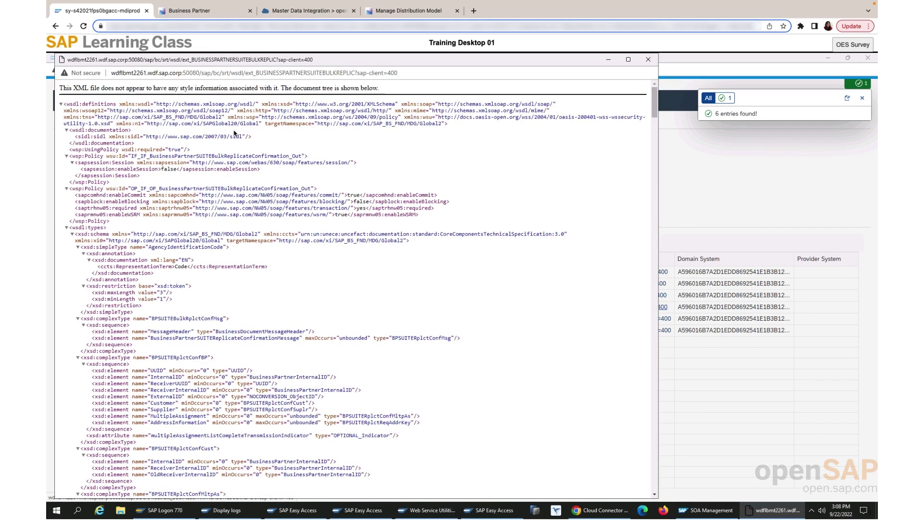
pyautogui.moveTo(189, 156); pyautogui.dragTo(302, 156)
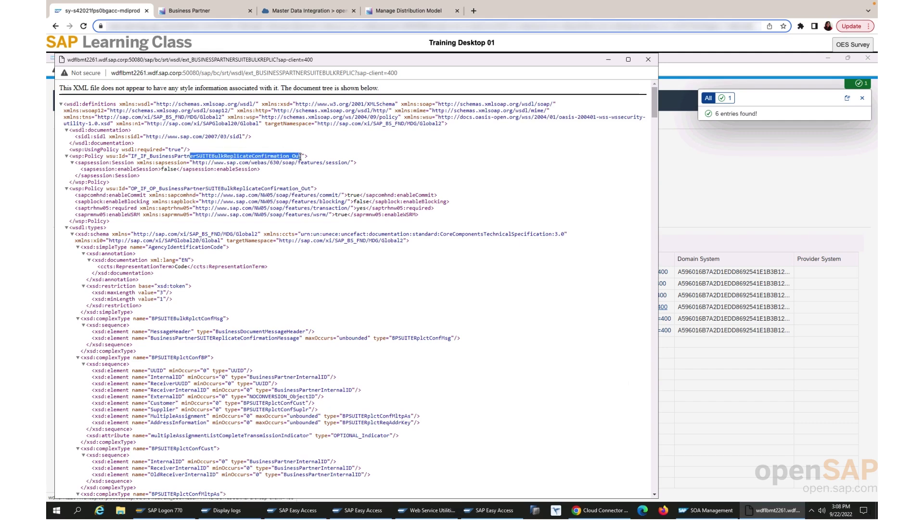
pyautogui.click(370, 290)
pyautogui.scroll(-15, 370, 290)
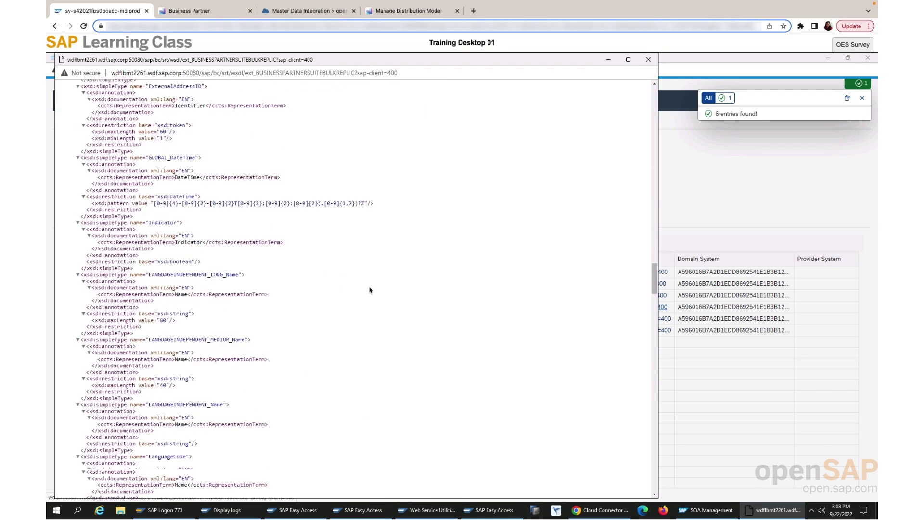
pyautogui.scroll(-5, 370, 290)
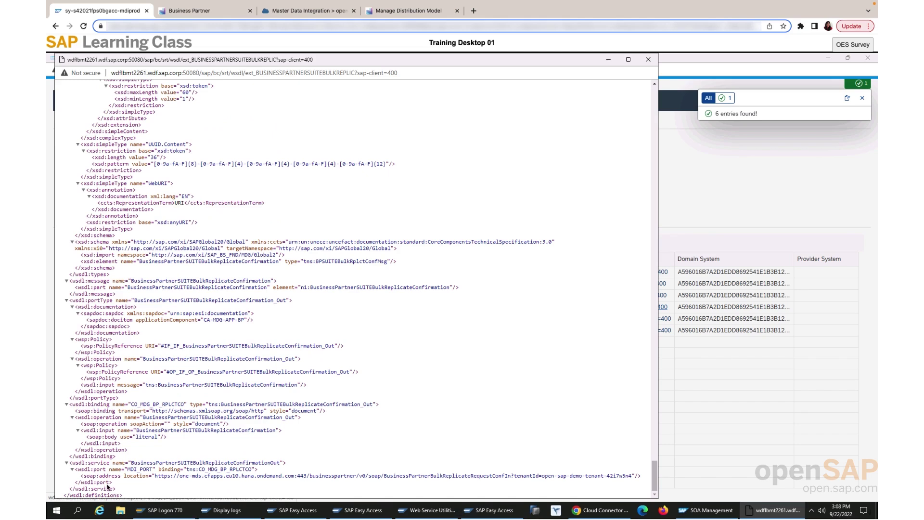
pyautogui.moveTo(76, 470); pyautogui.dragTo(448, 467)
pyautogui.click(452, 475)
pyautogui.hotkey('shift', 'Home')
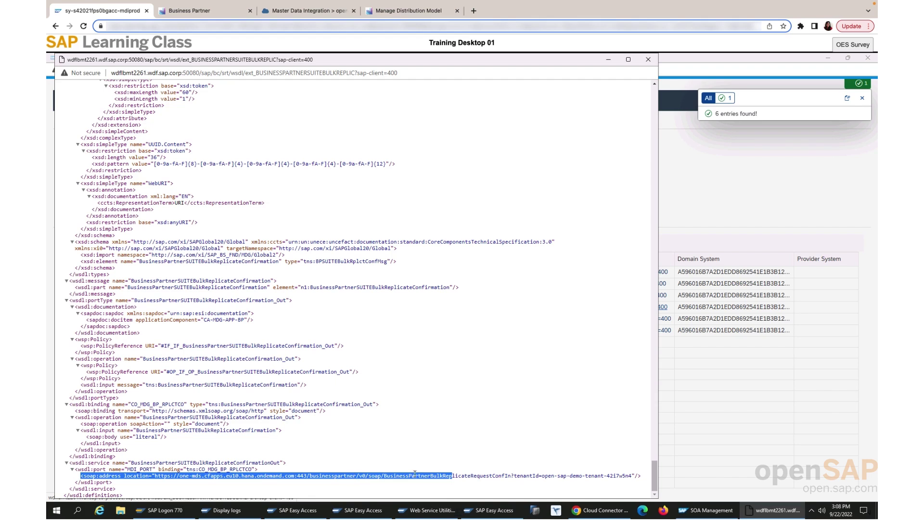
pyautogui.click(444, 493)
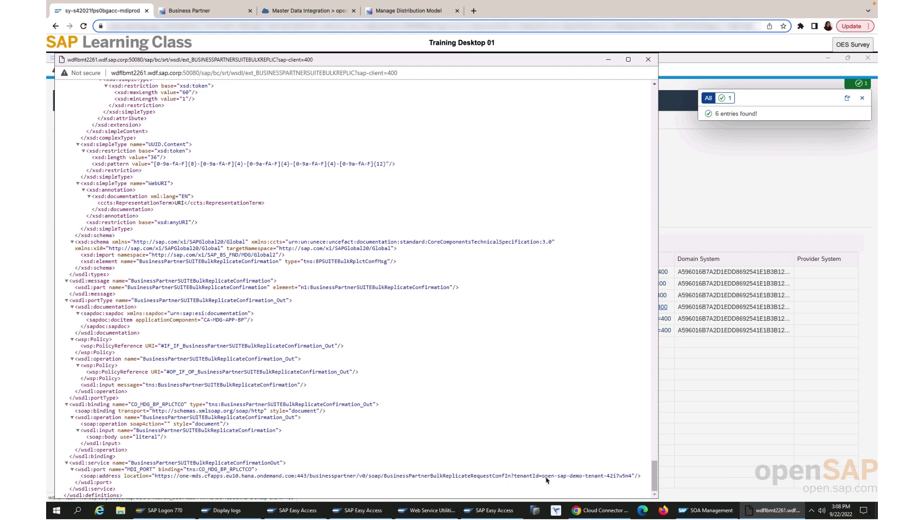
pyautogui.moveTo(546, 475); pyautogui.dragTo(306, 476)
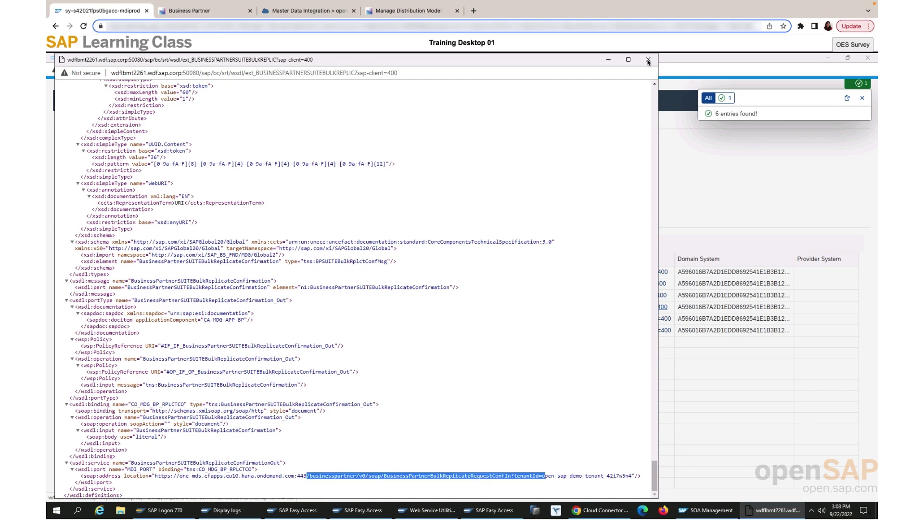
pyautogui.click(648, 60)
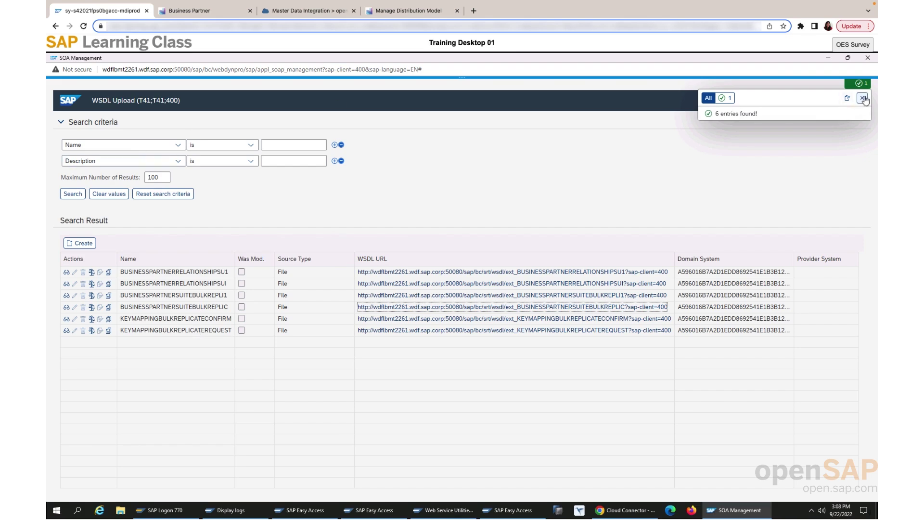
# Review the MDI_DEMO profile's Security and Transport Settings under Technical Administration > Profiles
pyautogui.click(863, 98)
pyautogui.click(854, 103)
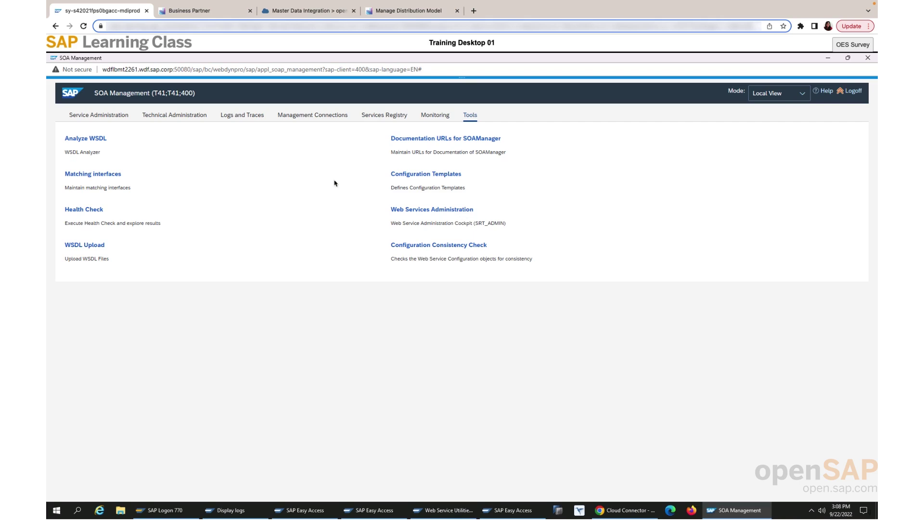
pyautogui.click(391, 119)
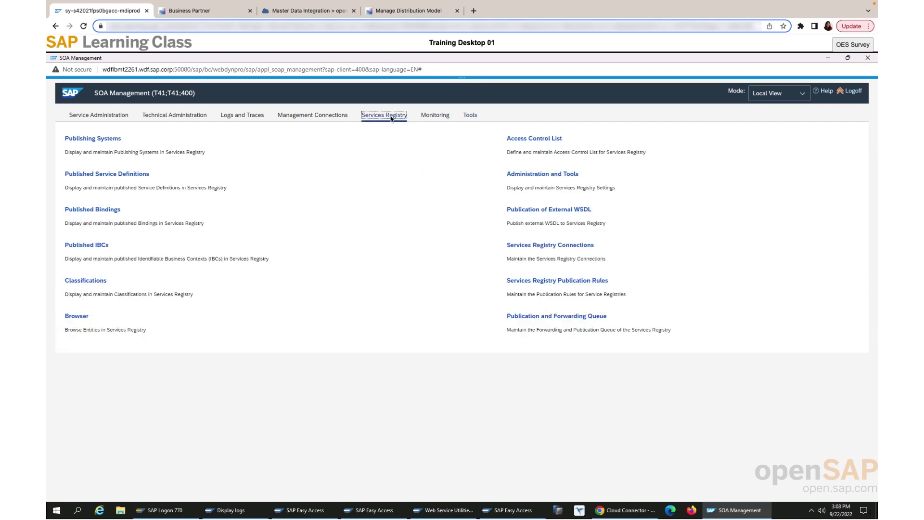
pyautogui.click(193, 118)
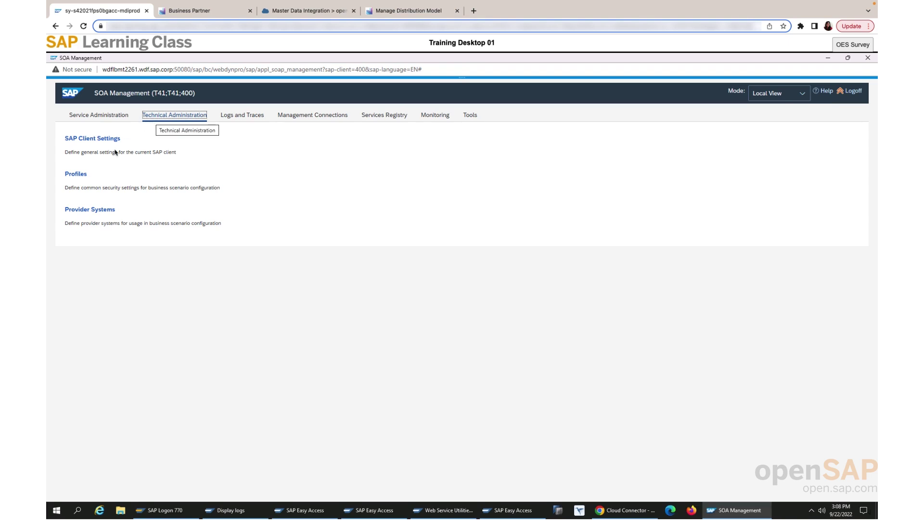
pyautogui.click(76, 178)
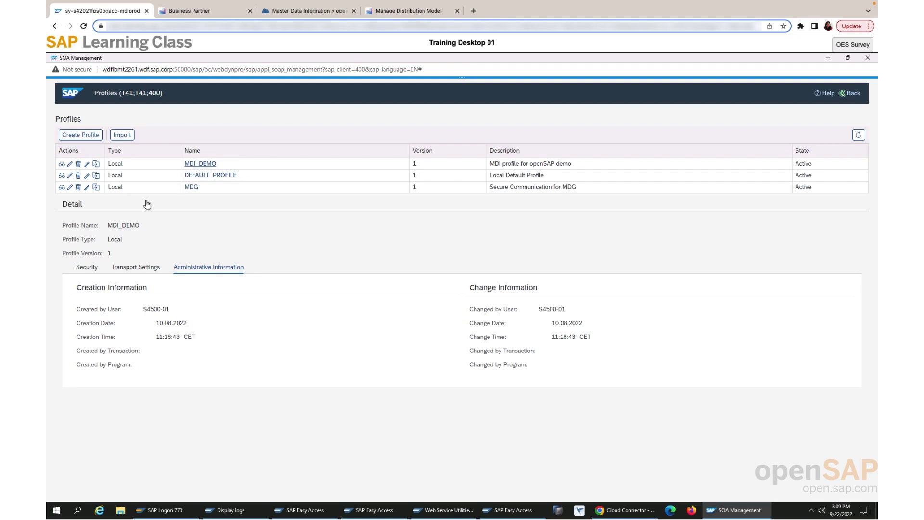
pyautogui.click(94, 268)
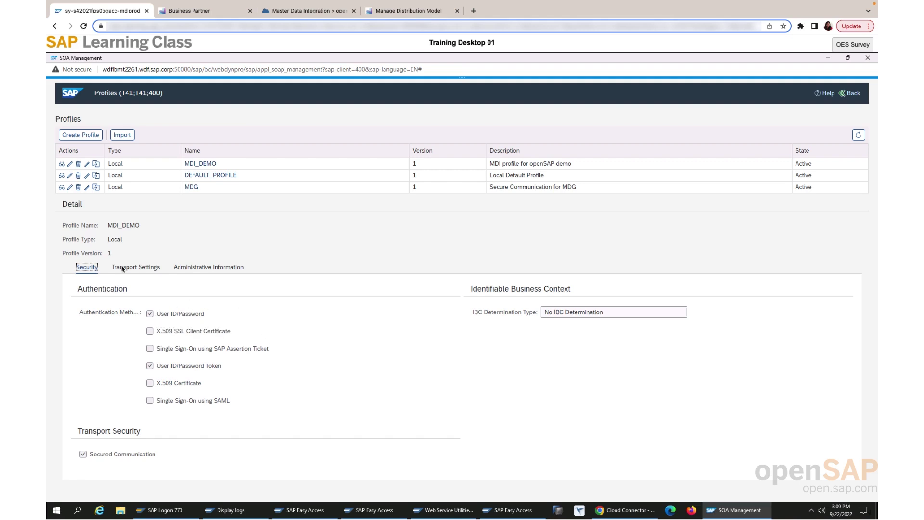
pyautogui.click(143, 268)
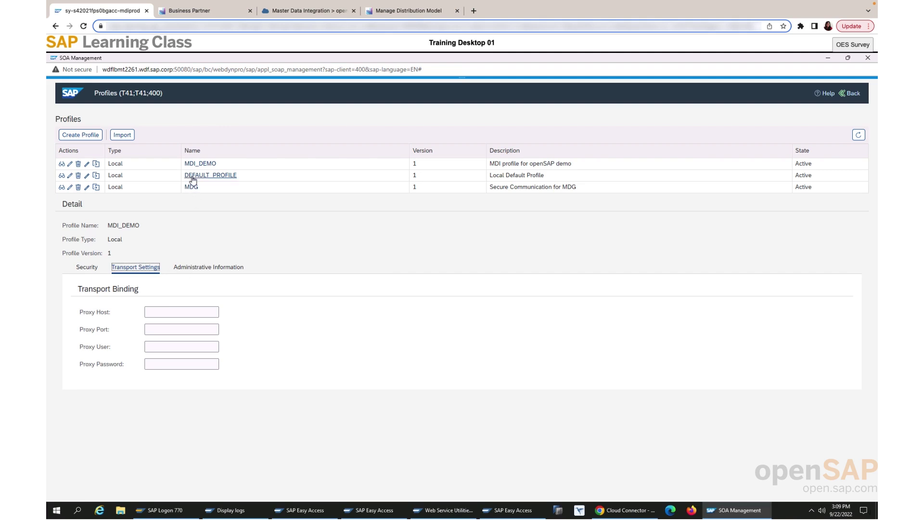
pyautogui.click(847, 96)
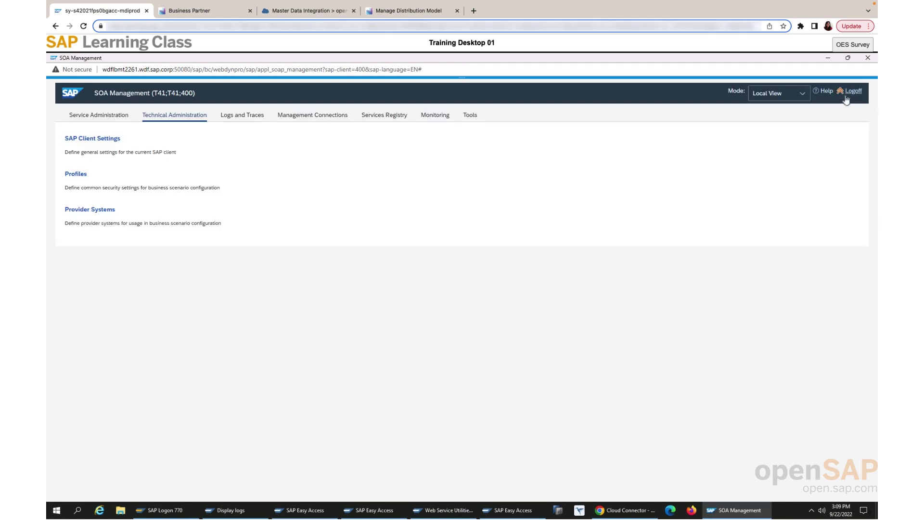
pyautogui.click(93, 212)
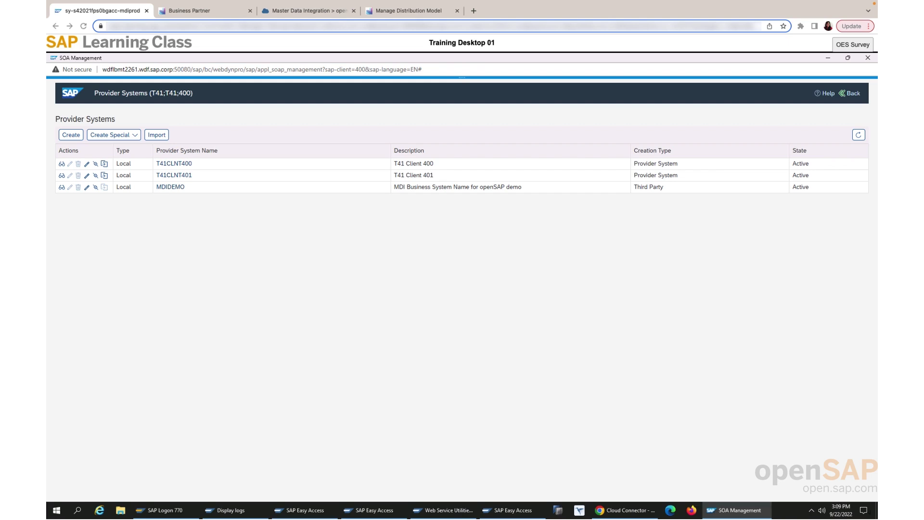
pyautogui.click(843, 95)
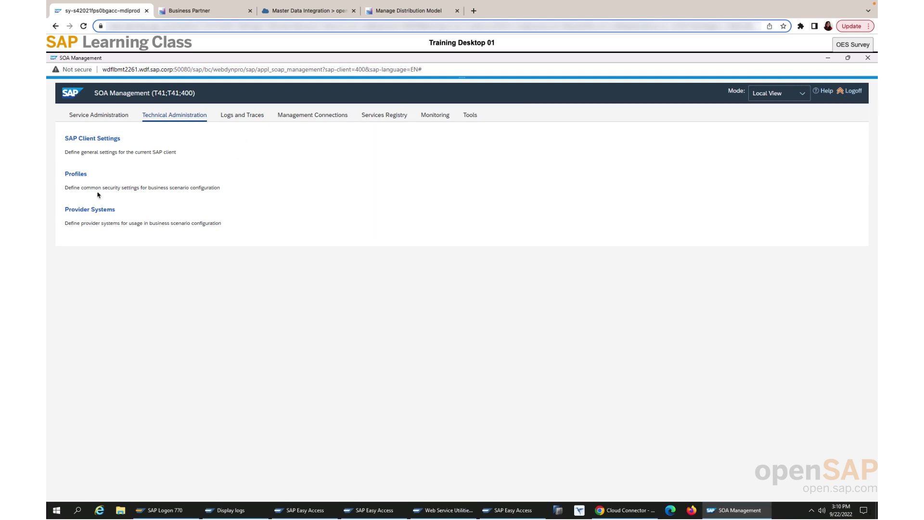
# Inspect the MDIINTGDEMO entry in Logon Data Management, showing User/Password or X.509 authentication
pyautogui.click(107, 116)
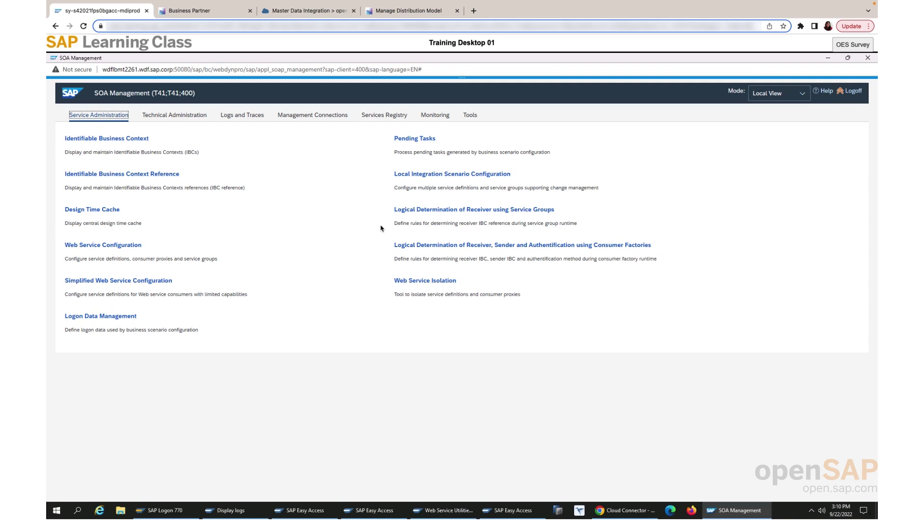
pyautogui.click(128, 317)
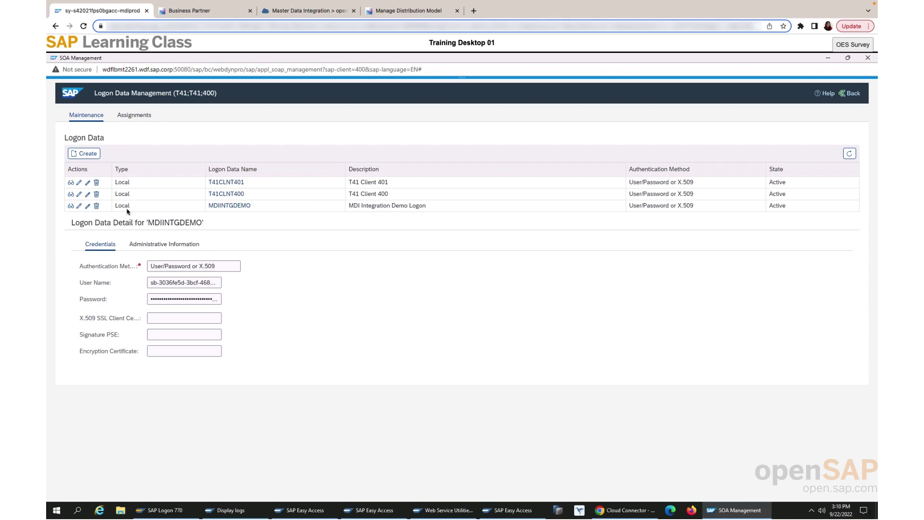
pyautogui.click(235, 206)
pyautogui.click(844, 97)
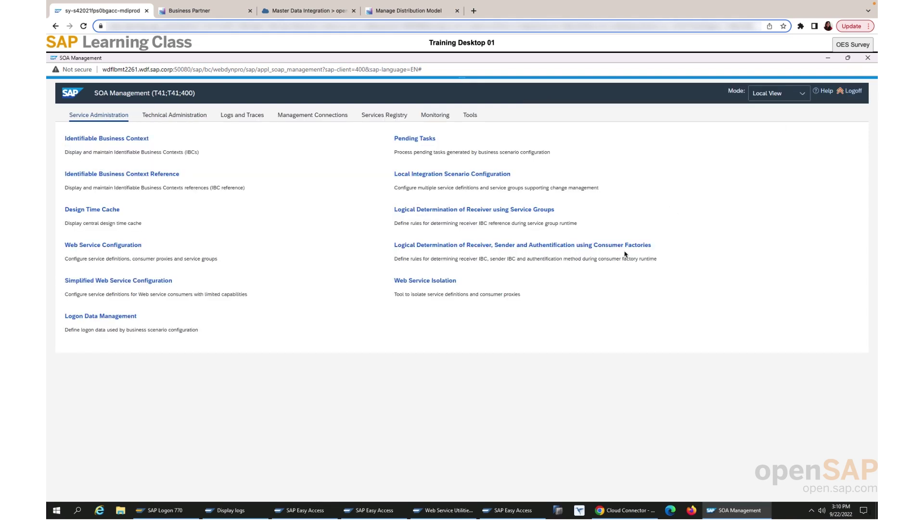
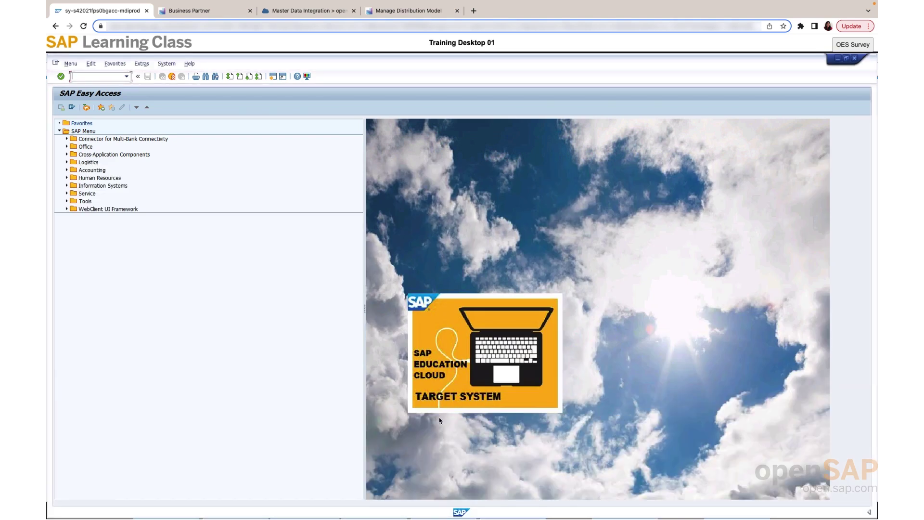
# Run /ndrfimg and expand Define Custom Settings down to the business systems technical settings
pyautogui.click(127, 77)
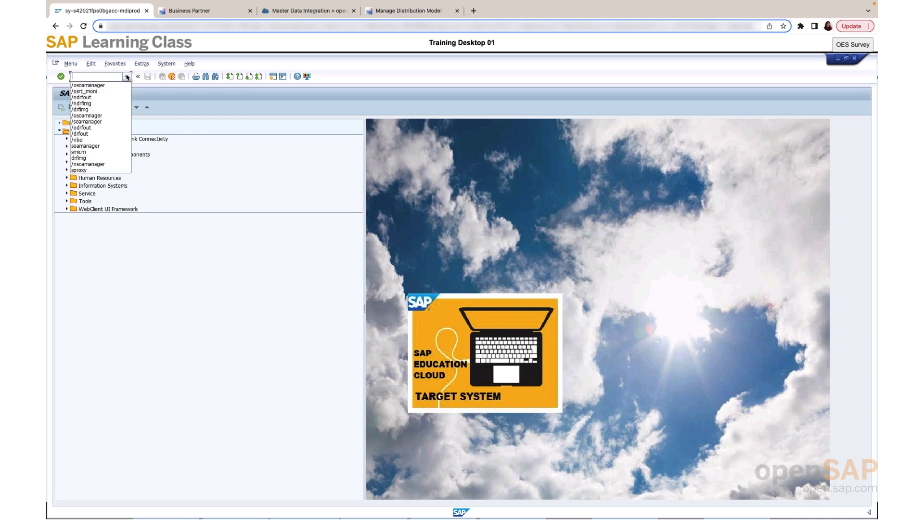
pyautogui.click(91, 104)
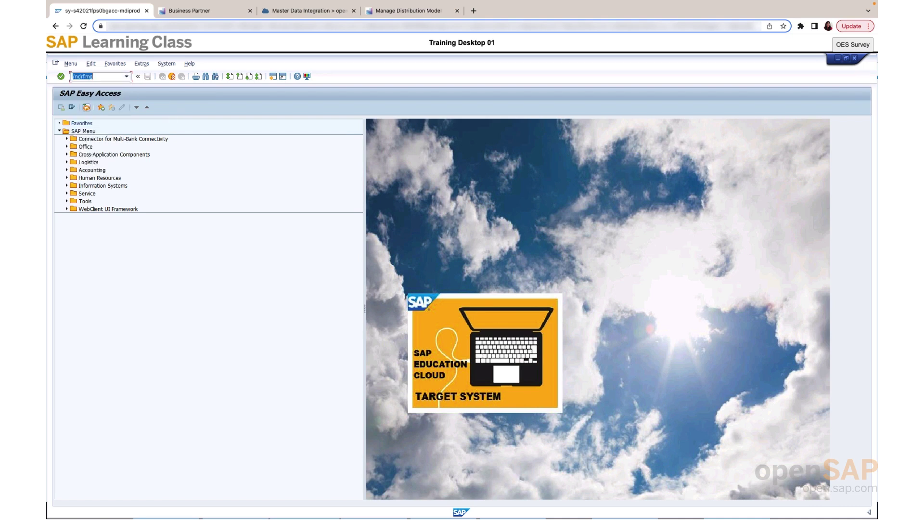
pyautogui.press('Return')
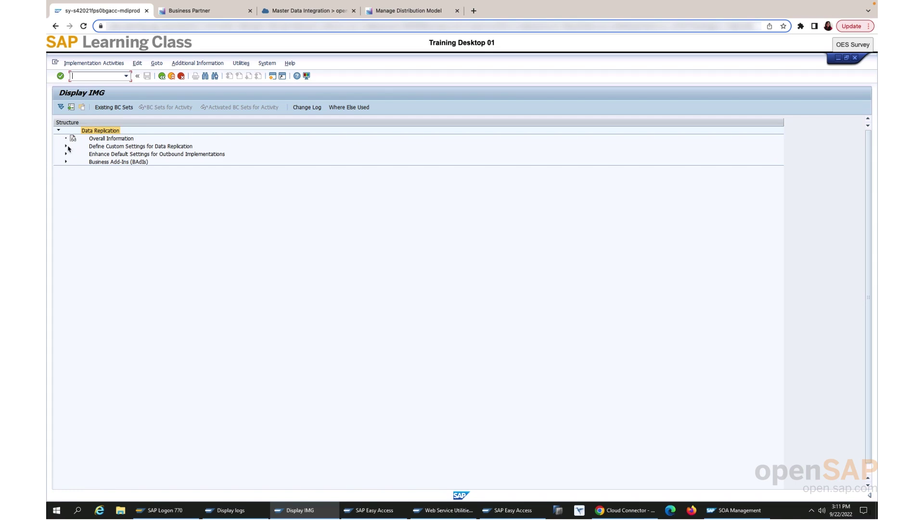
pyautogui.click(67, 146)
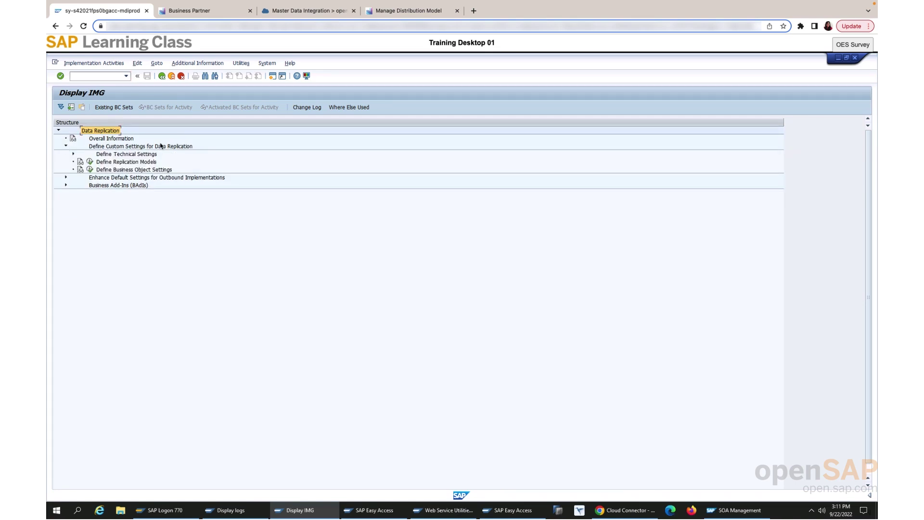
pyautogui.click(73, 153)
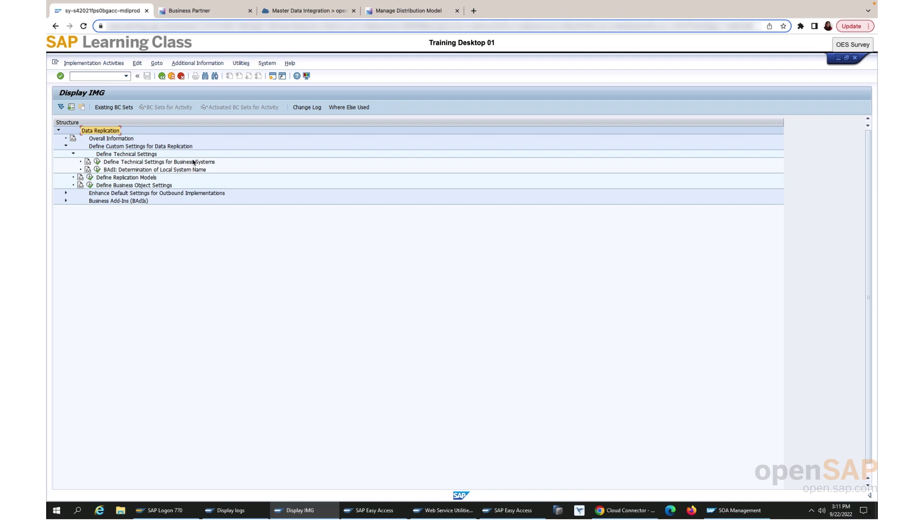
pyautogui.click(98, 163)
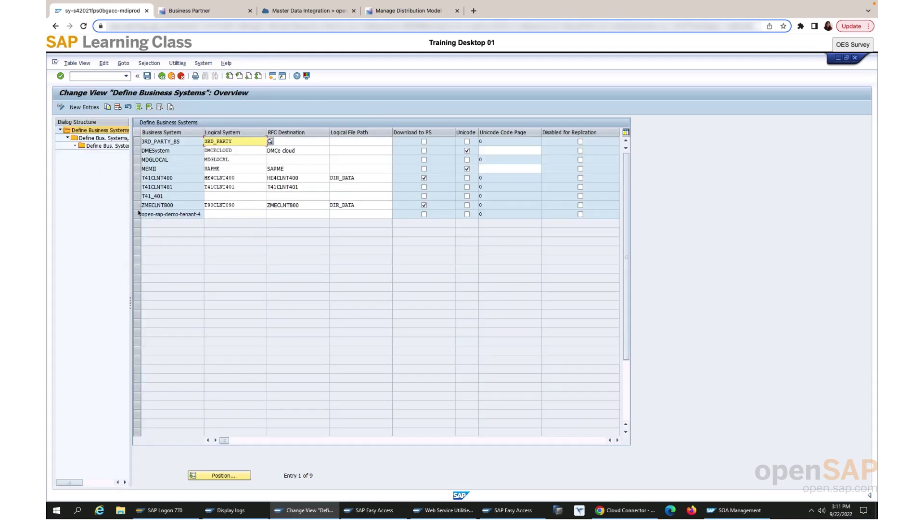
pyautogui.click(140, 215)
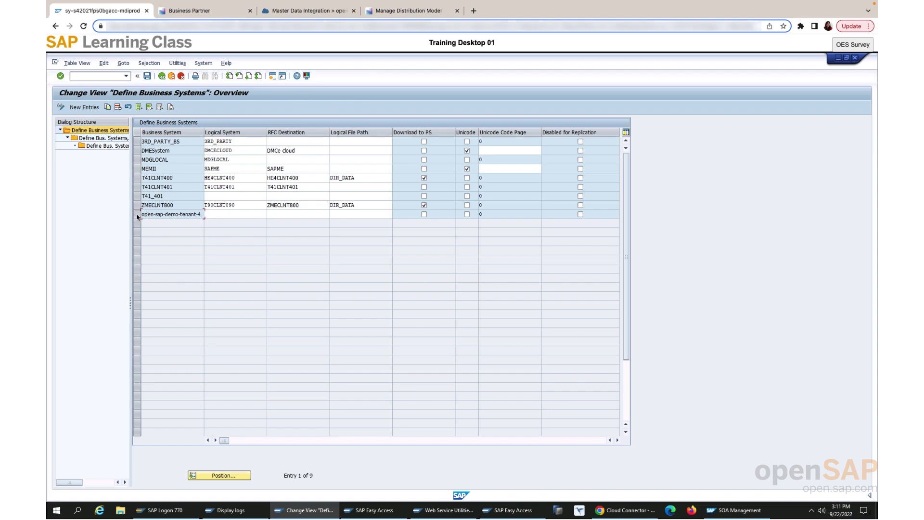
pyautogui.click(137, 215)
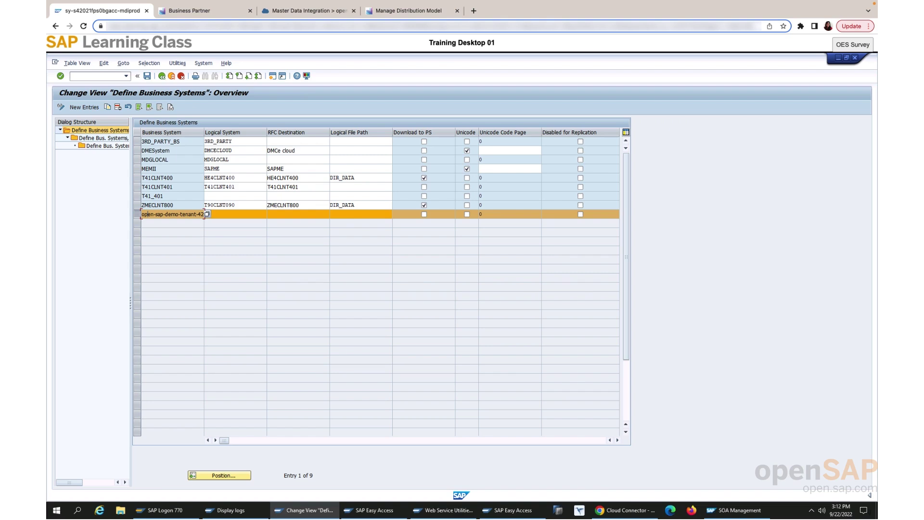
pyautogui.click(123, 287)
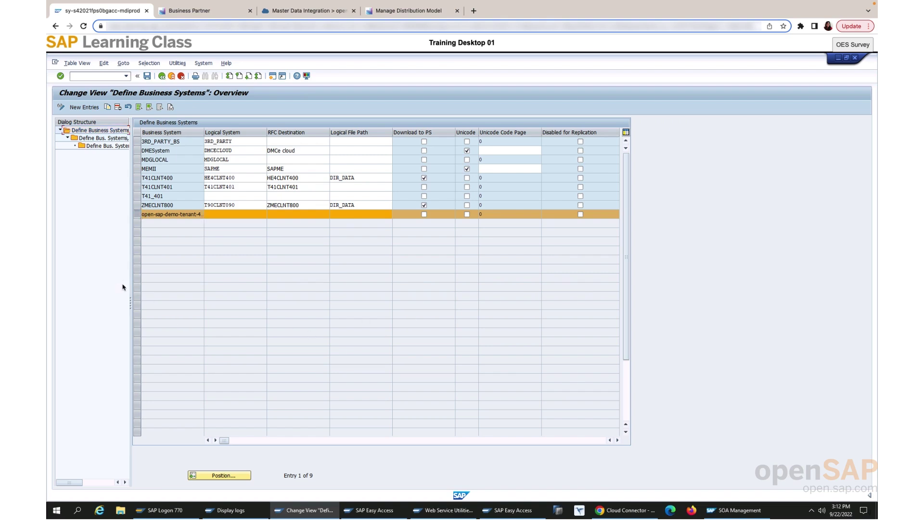
pyautogui.moveTo(130, 289); pyautogui.dragTo(239, 287)
pyautogui.click(69, 138)
pyautogui.click(68, 138)
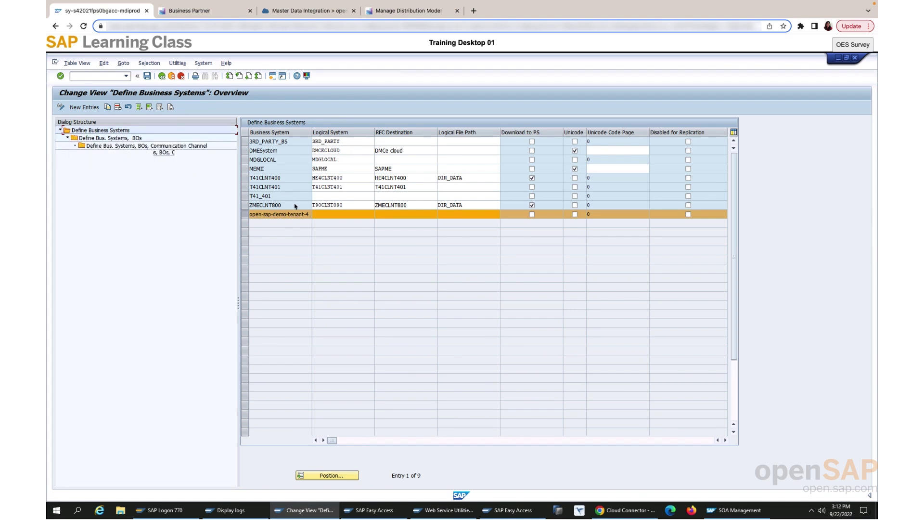
pyautogui.doubleClick(261, 212)
pyautogui.click(246, 215)
pyautogui.click(246, 215)
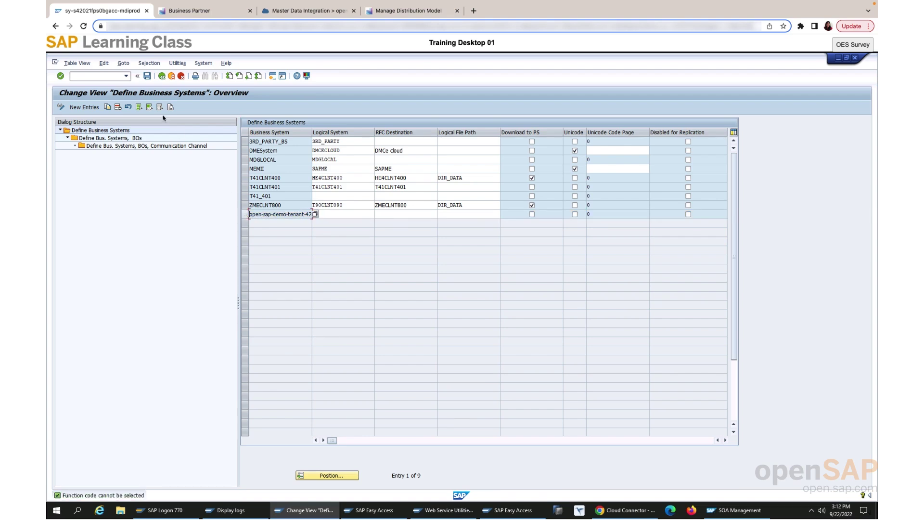
pyautogui.click(162, 76)
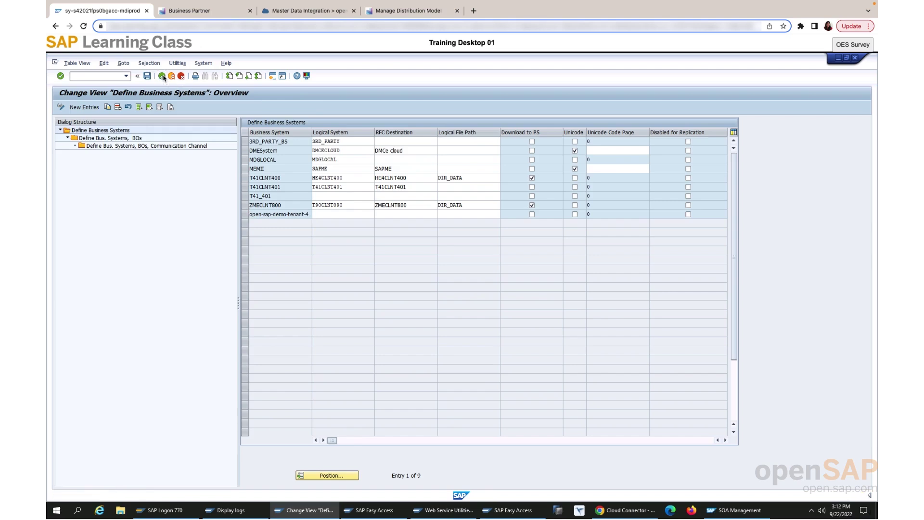
pyautogui.click(115, 177)
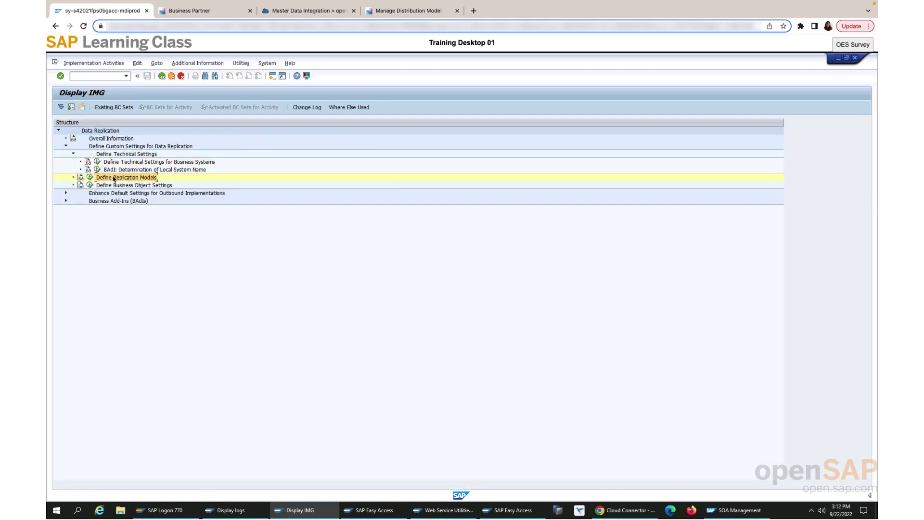
# Select replication model MDI_BP and open its target system and outbound implementation assignments
pyautogui.click(90, 178)
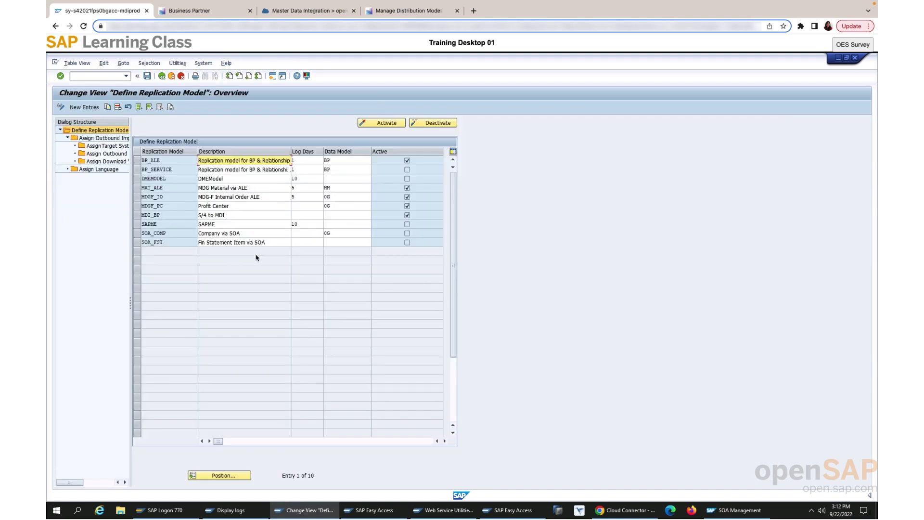
pyautogui.click(136, 215)
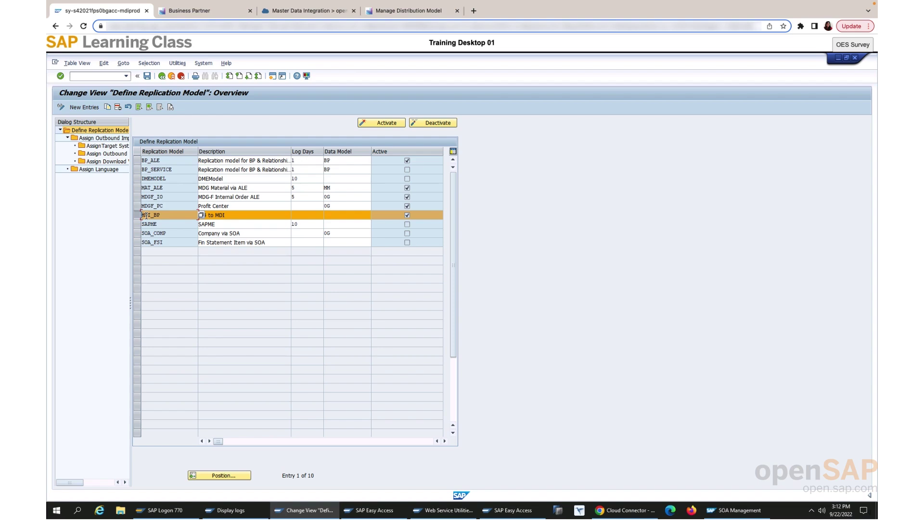
pyautogui.moveTo(130, 197); pyautogui.dragTo(255, 203)
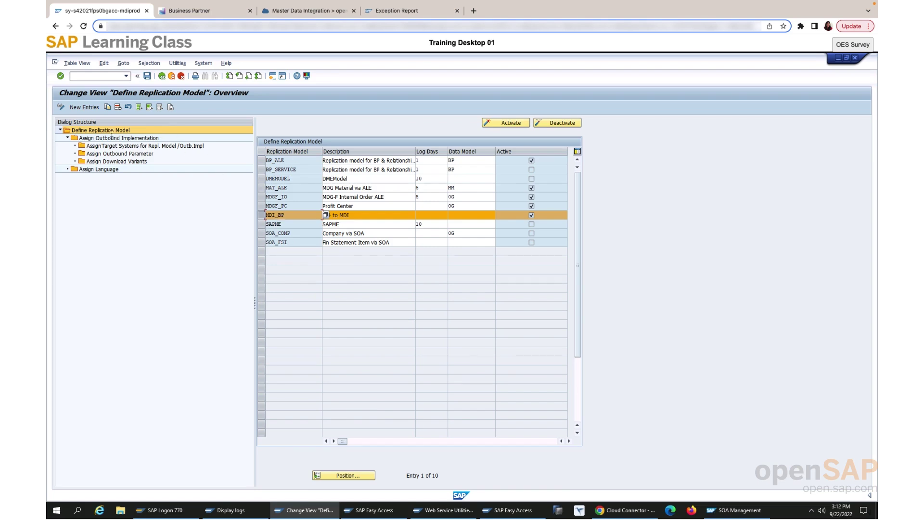
pyautogui.doubleClick(101, 147)
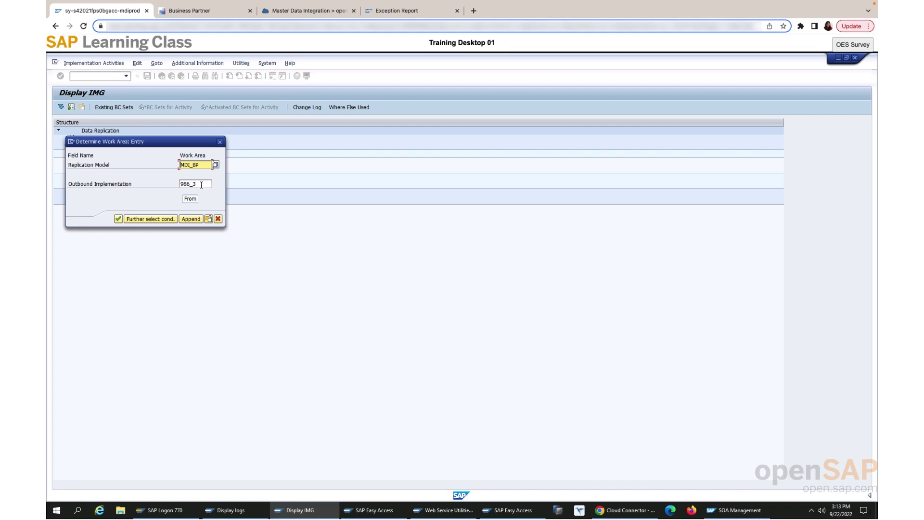
# Confirm the MDI_BP work area, check PACK_SIZE_BULK is 50, and go back to the customizing tree
pyautogui.click(118, 220)
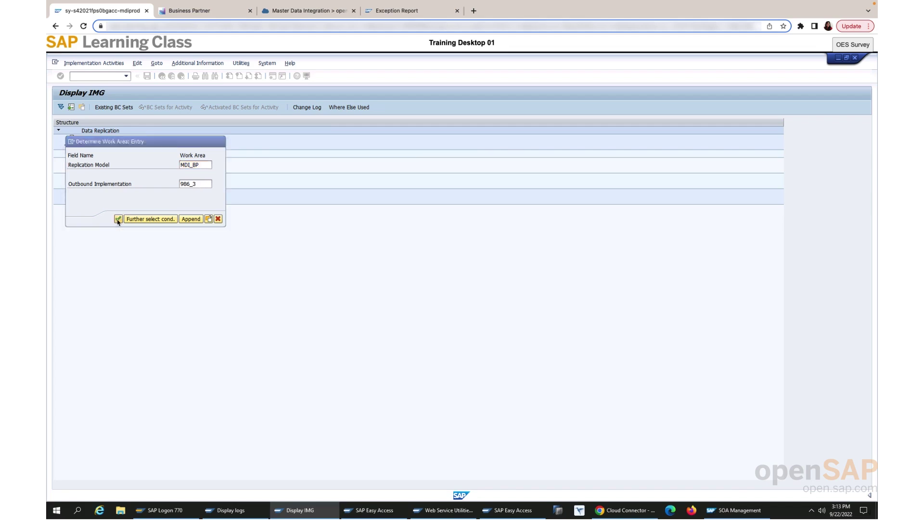
pyautogui.click(81, 157)
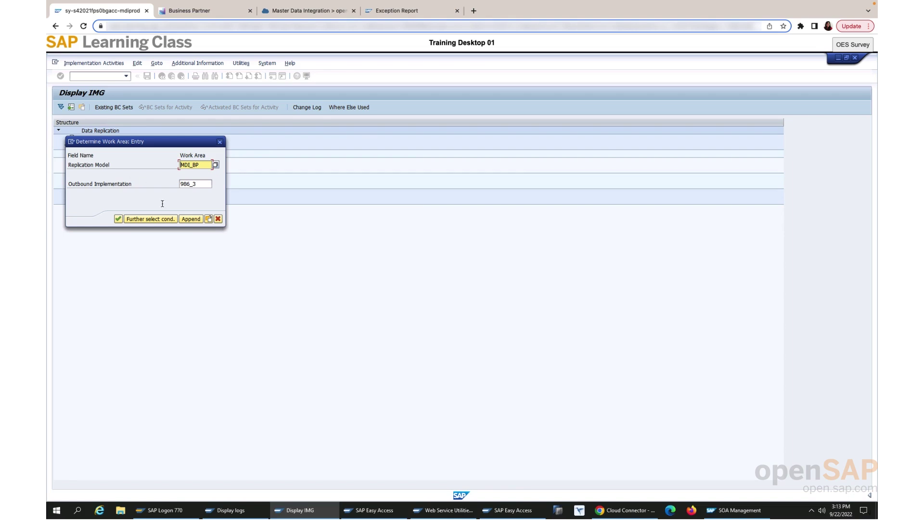
pyautogui.click(118, 219)
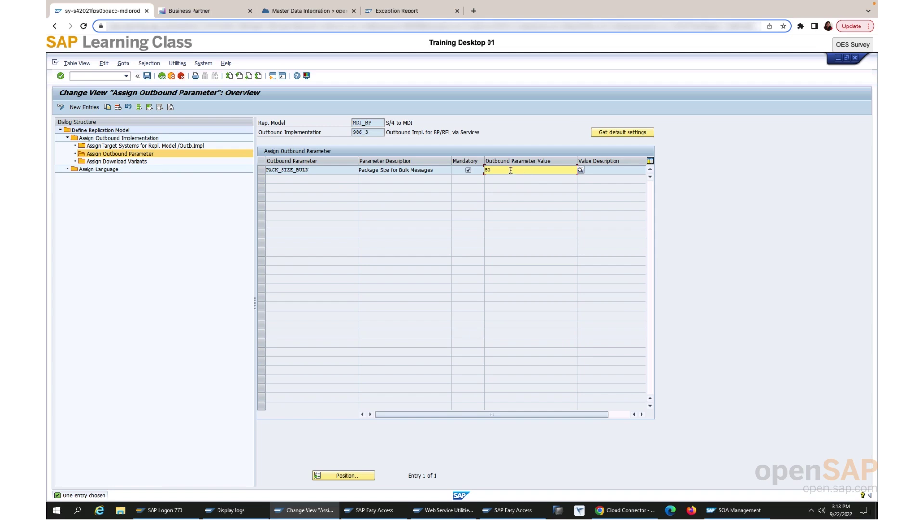
pyautogui.click(162, 77)
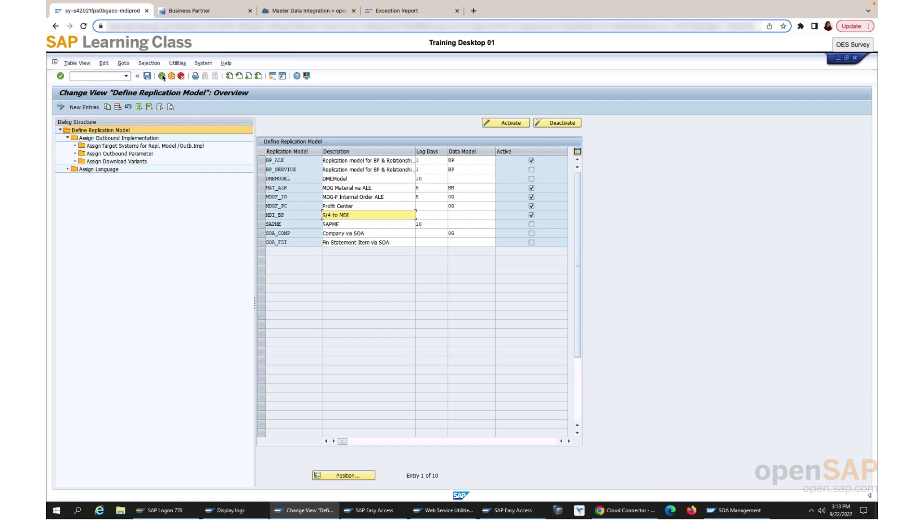
pyautogui.click(162, 76)
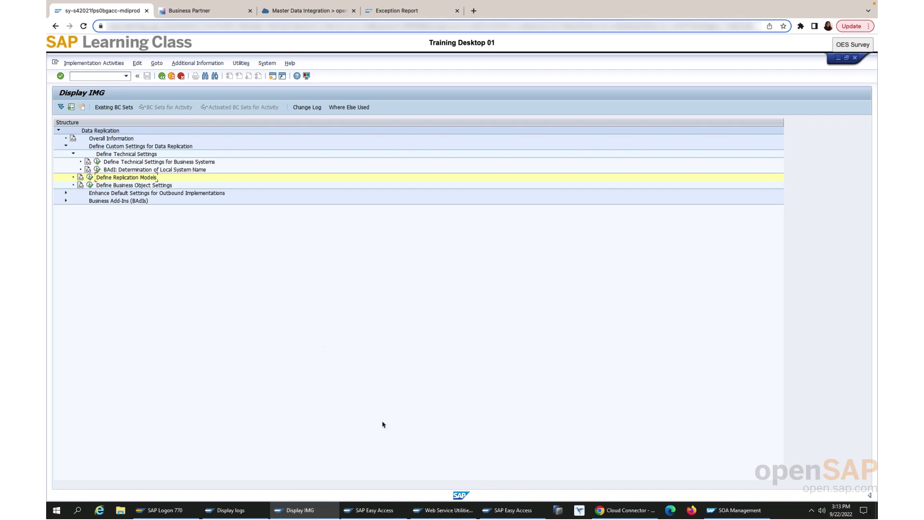
# Log back into Cloud Connector as Administrator after the session-expired message
pyautogui.click(633, 514)
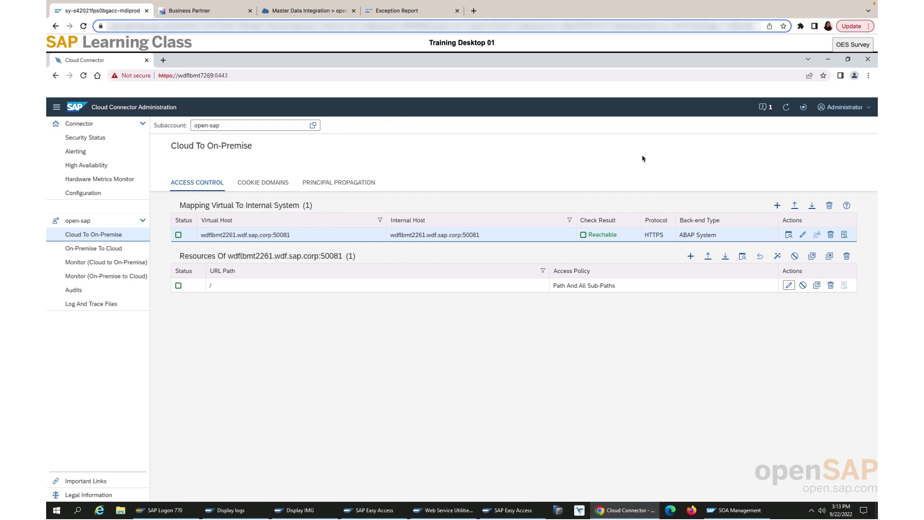
pyautogui.click(97, 124)
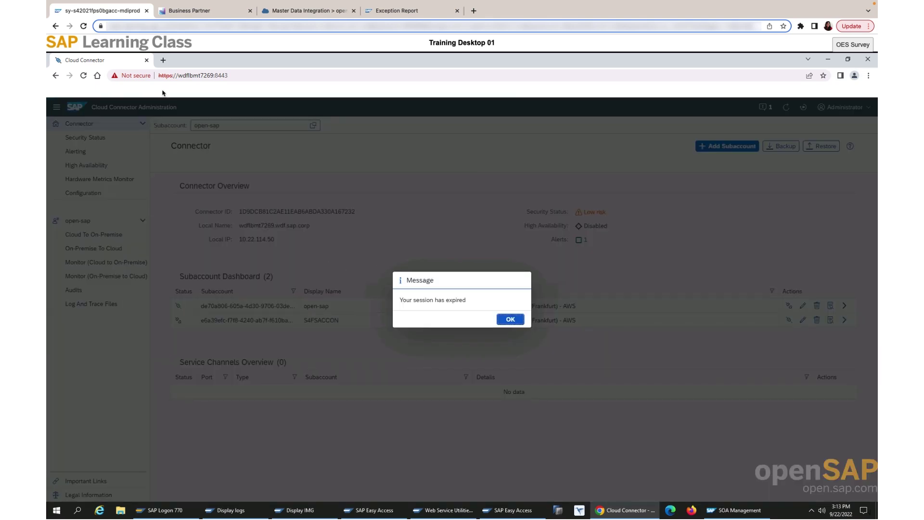
pyautogui.click(83, 75)
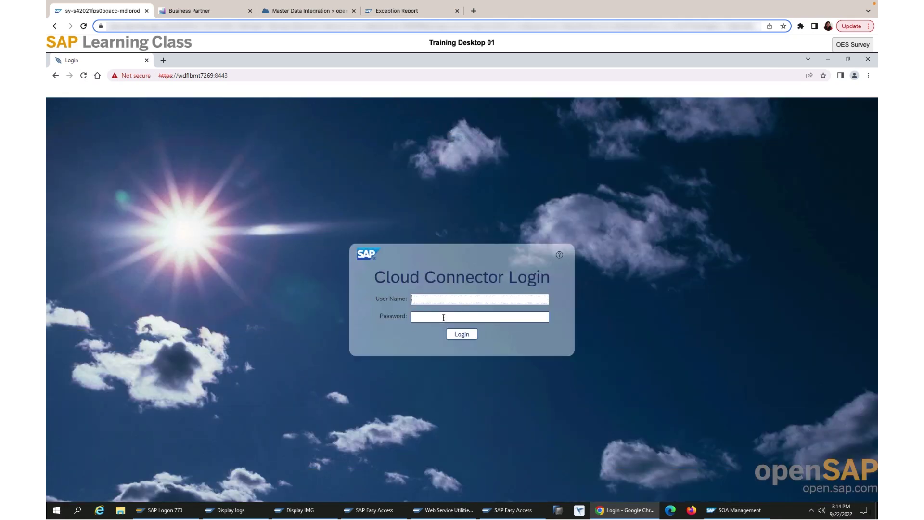
pyautogui.write('Administrator')
pyautogui.click(439, 316)
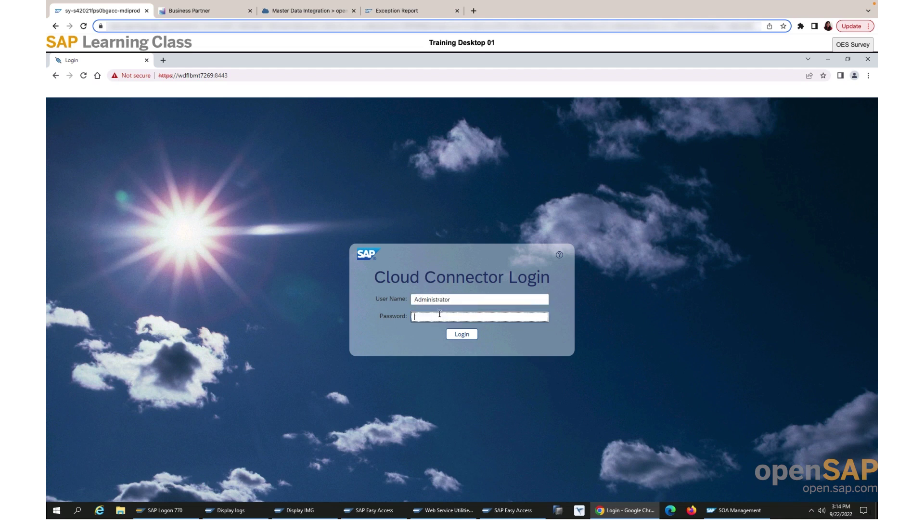
pyautogui.write('••••')
pyautogui.click(460, 334)
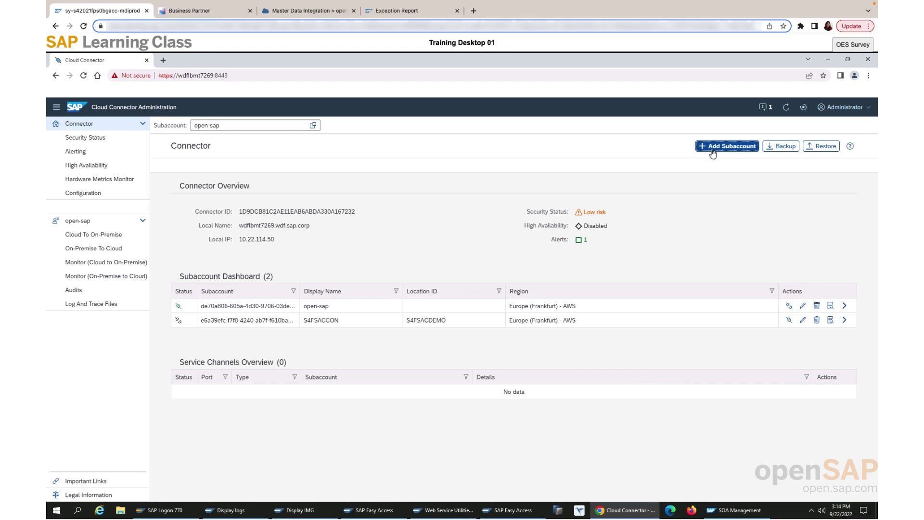
# Start adding a subaccount and search the region list for eu10 without choosing a region
pyautogui.click(711, 148)
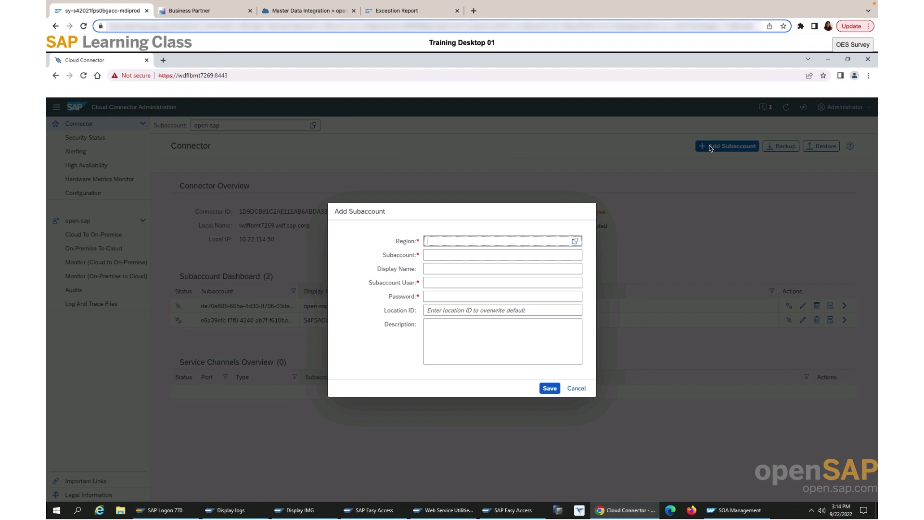
pyautogui.click(575, 242)
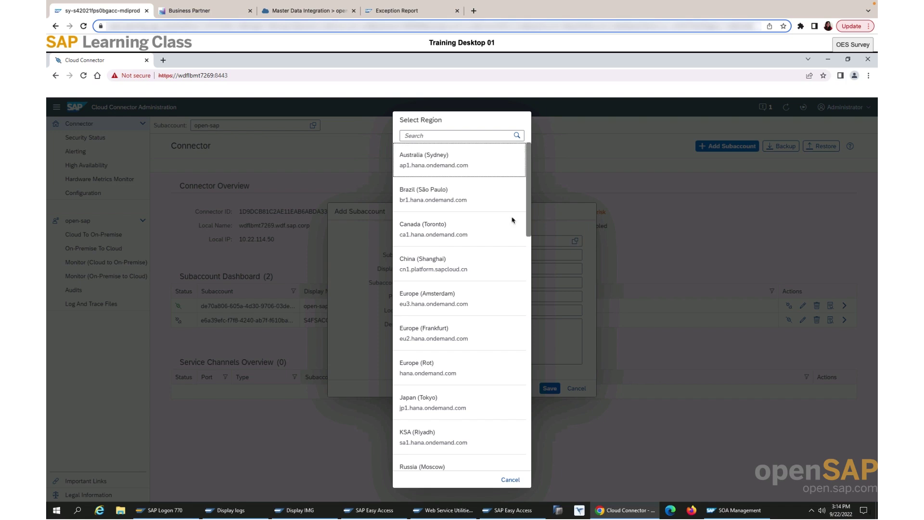
pyautogui.scroll(-5, 491, 386)
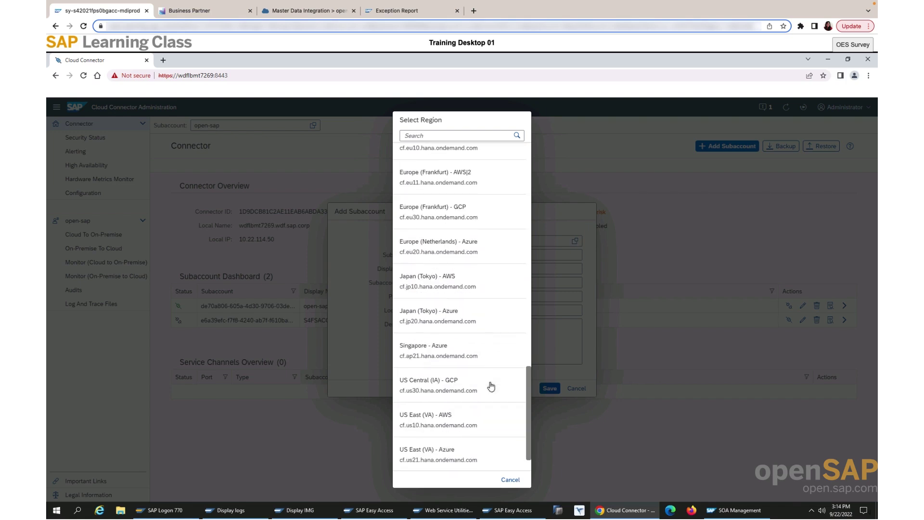
pyautogui.click(442, 135)
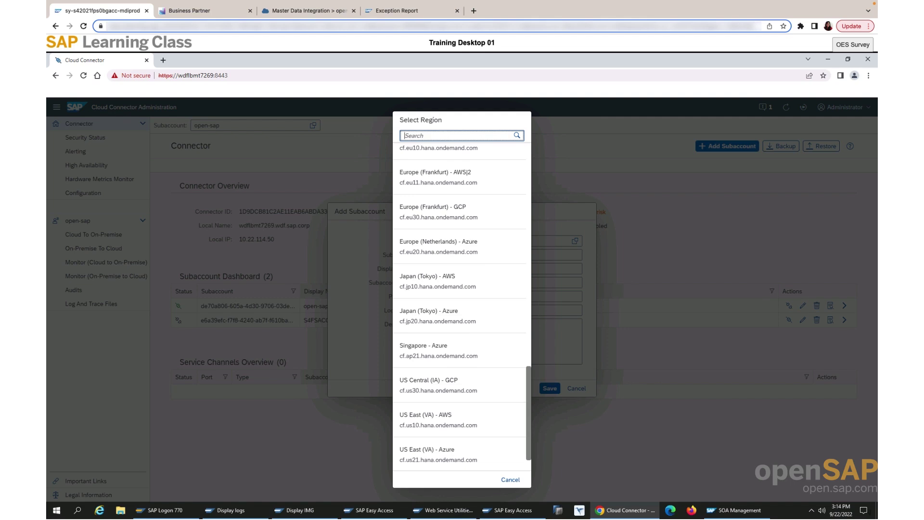
pyautogui.write('eu10')
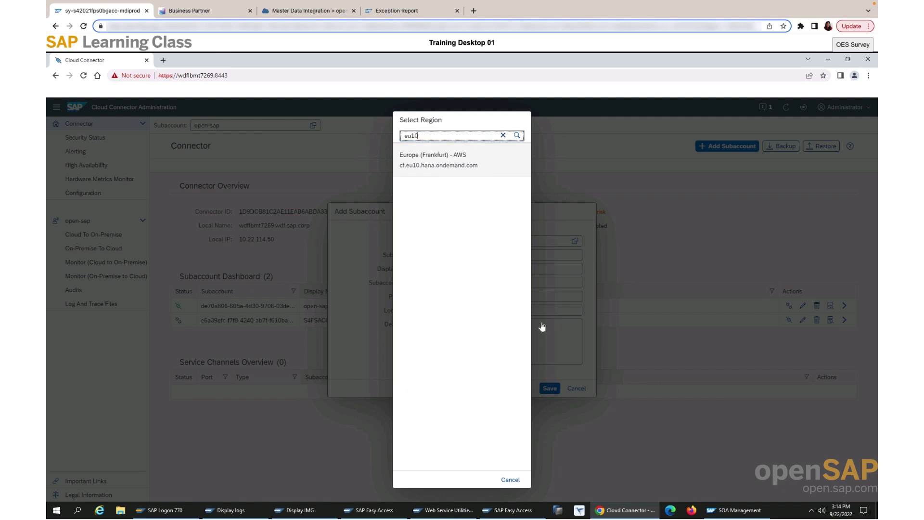
pyautogui.click(511, 480)
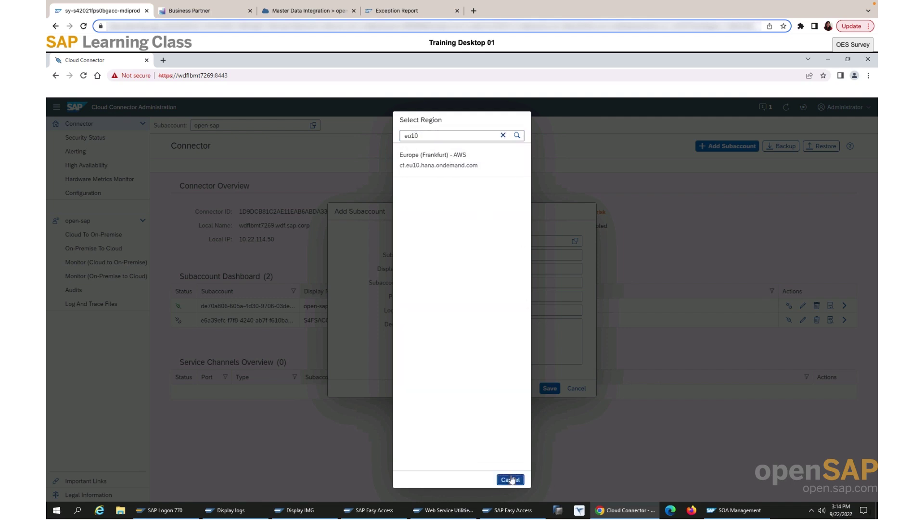
# Step through the Display Name, Subaccount User and Password fields, then cancel the Add Subaccount dialog
pyautogui.click(437, 255)
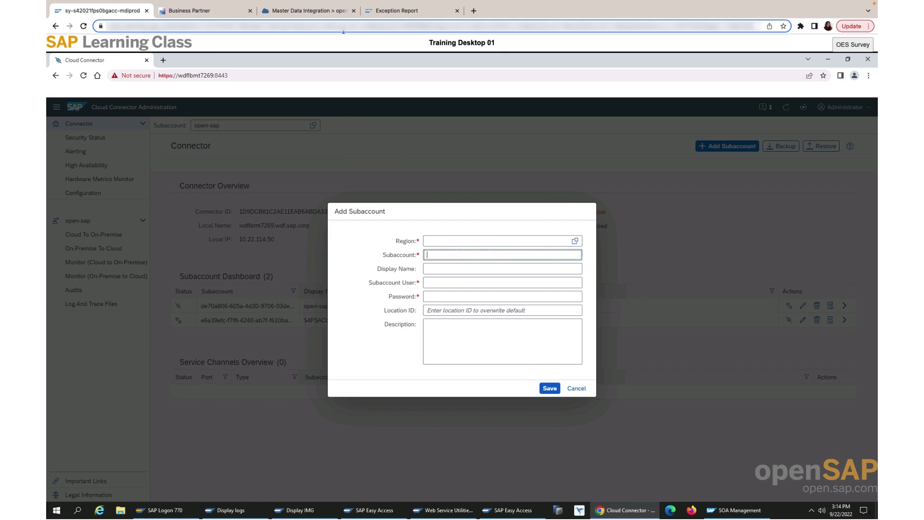
pyautogui.click(441, 270)
pyautogui.click(440, 284)
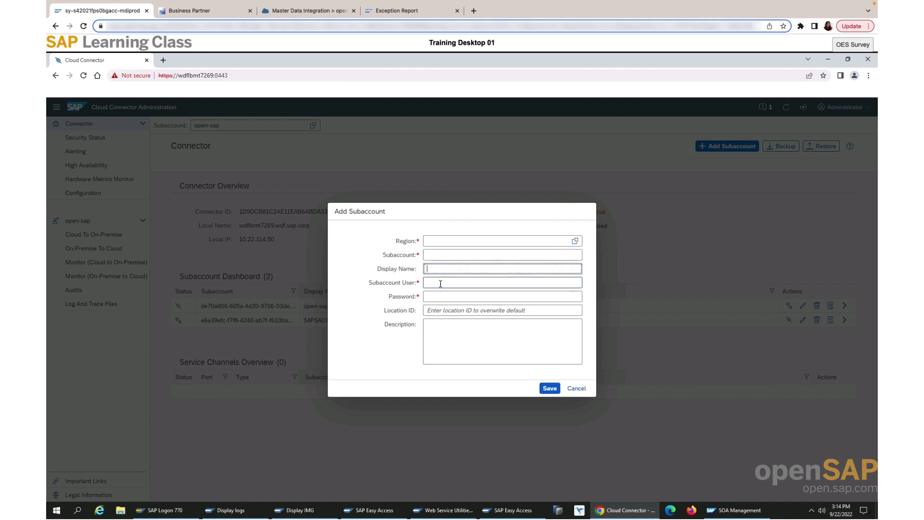
pyautogui.click(437, 296)
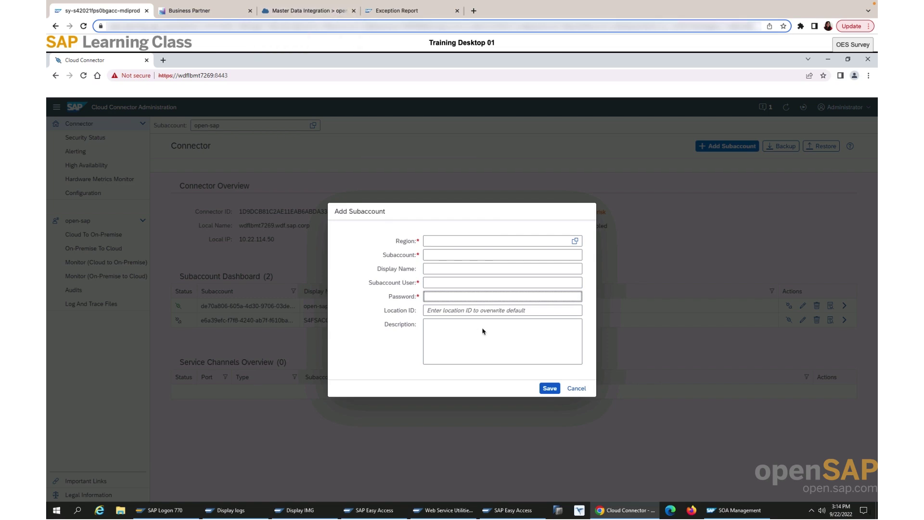
pyautogui.click(577, 388)
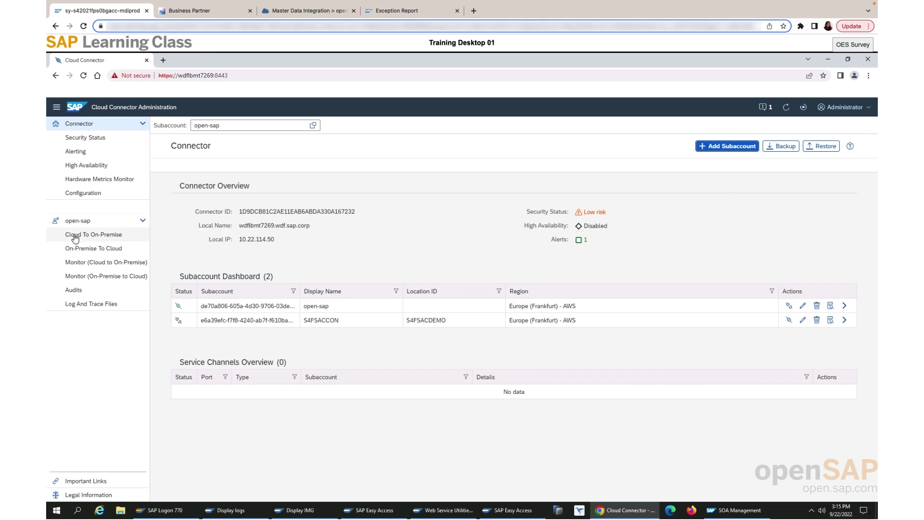
# Confirm the Cloud To On-Premise host is reachable and save root resource / with all sub-paths
pyautogui.click(74, 235)
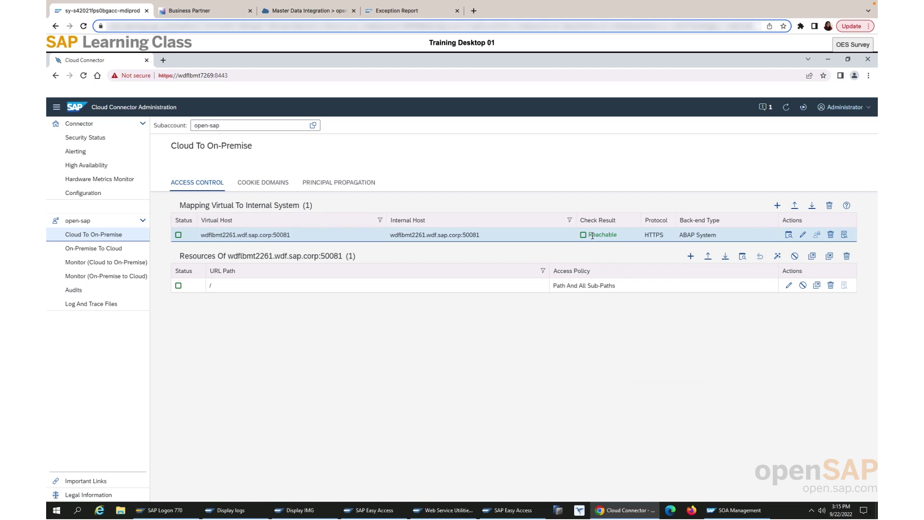
pyautogui.moveTo(592, 236)
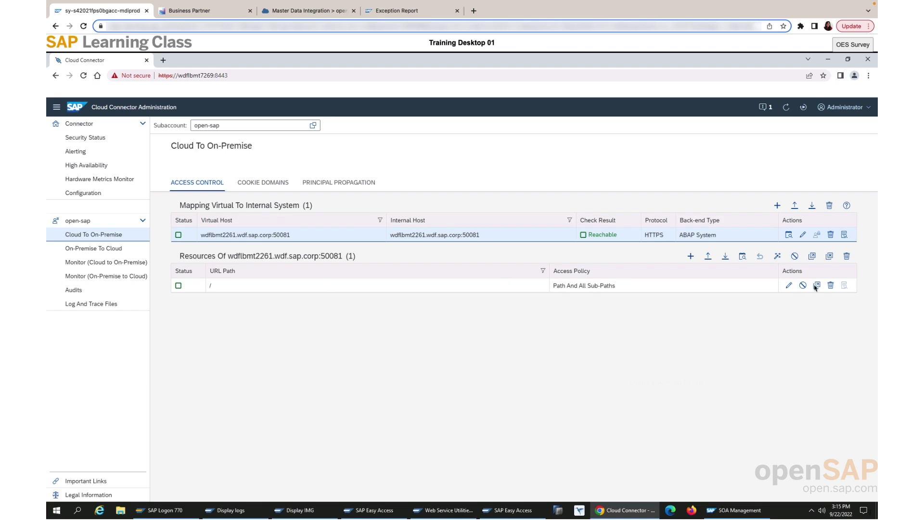
pyautogui.click(788, 285)
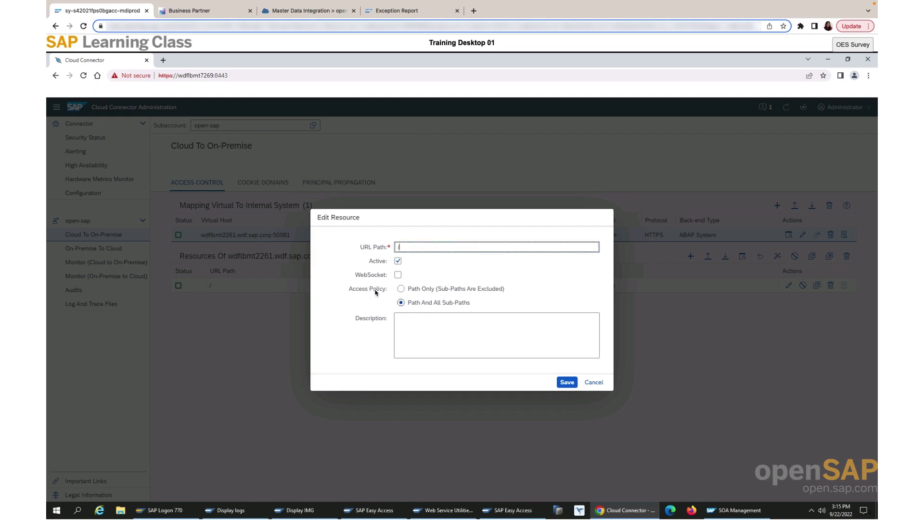
pyautogui.click(573, 383)
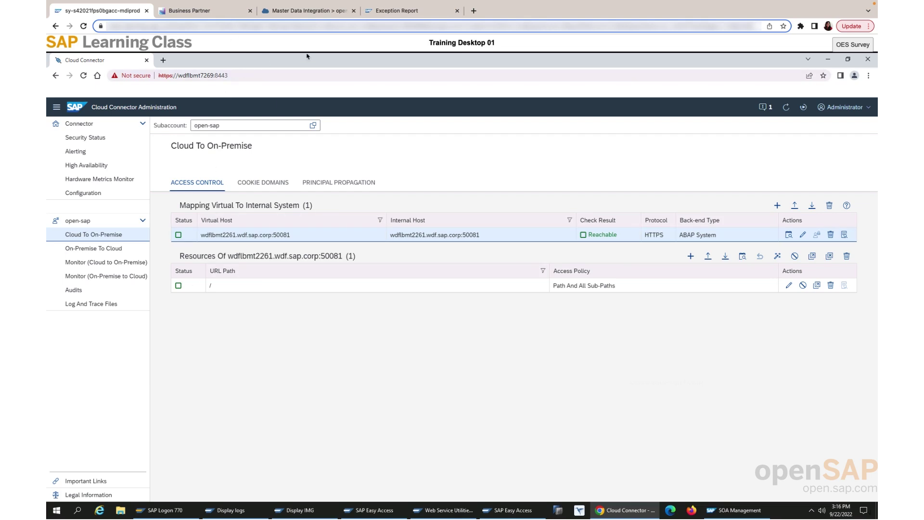
pyautogui.click(321, 13)
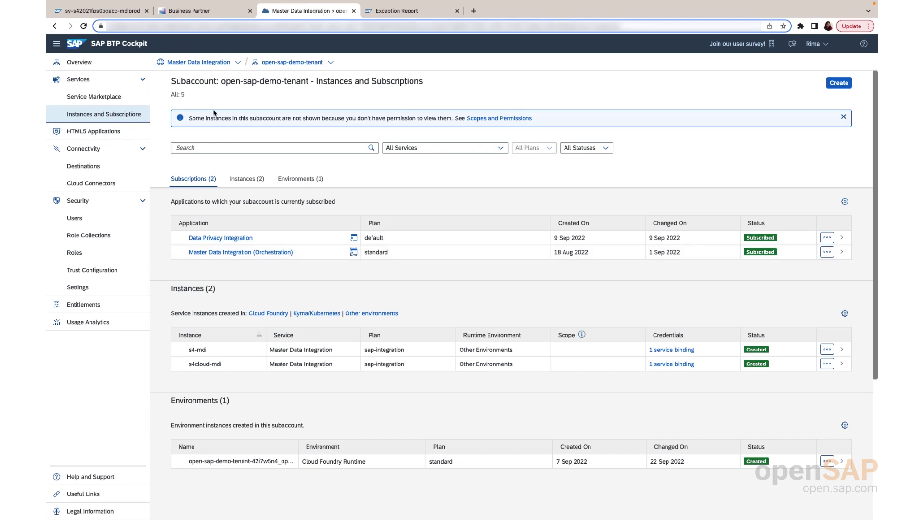
# Check the Cloud Connectors page lists host wdflbmt2261.wdf.sap.corp:50081 as available, then return to SAP Easy Access
pyautogui.click(91, 183)
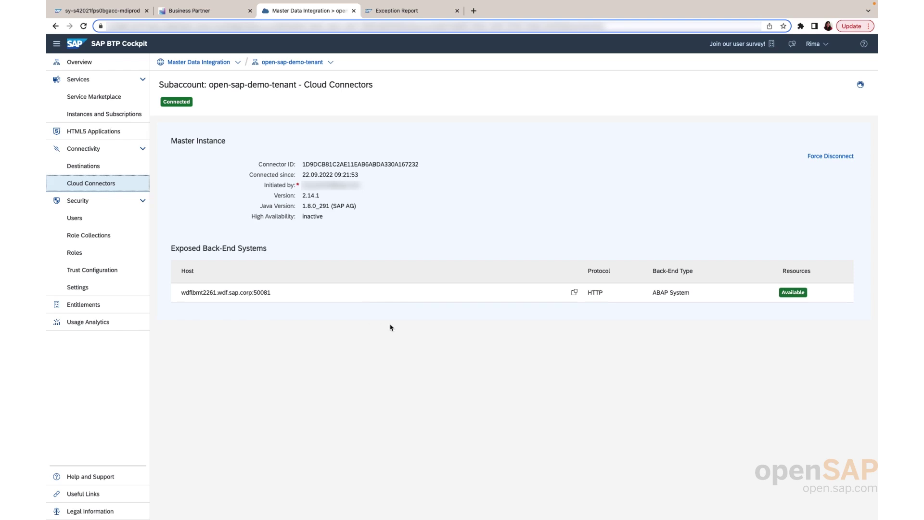
pyautogui.moveTo(180, 296); pyautogui.dragTo(301, 297)
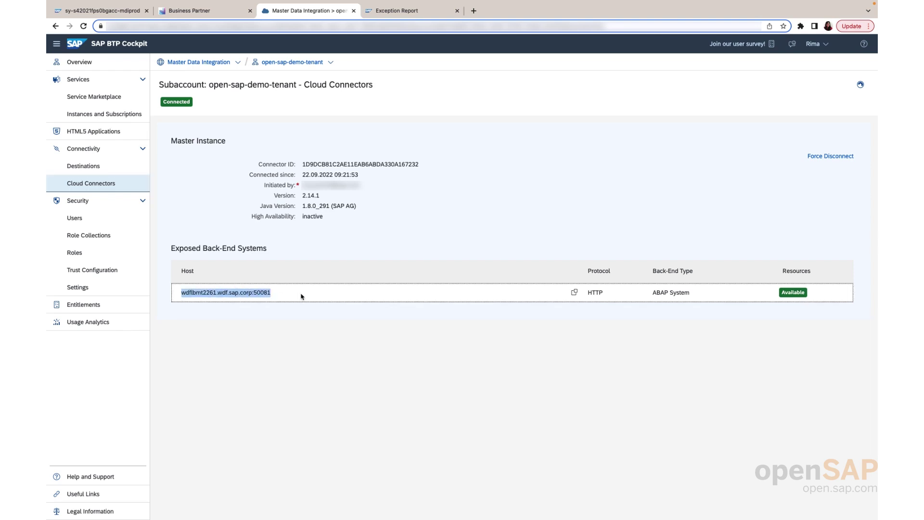
pyautogui.click(302, 329)
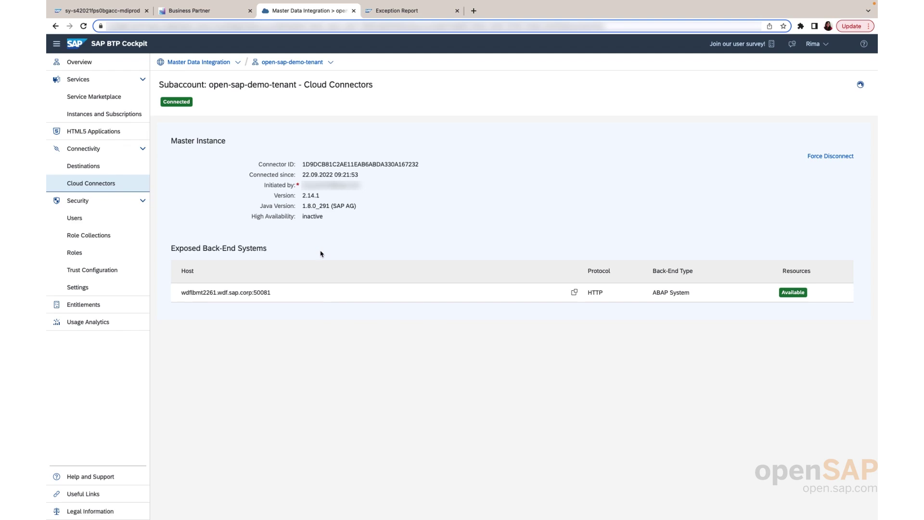
pyautogui.click(103, 11)
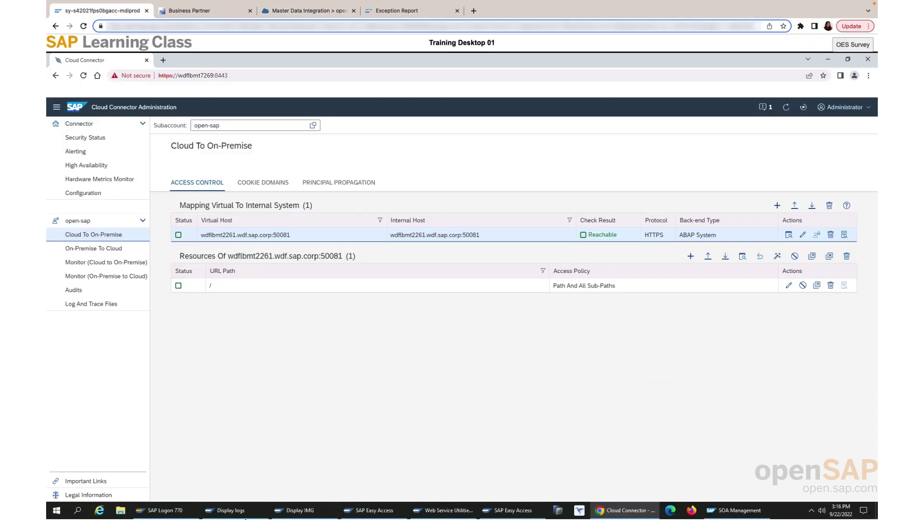
pyautogui.click(360, 512)
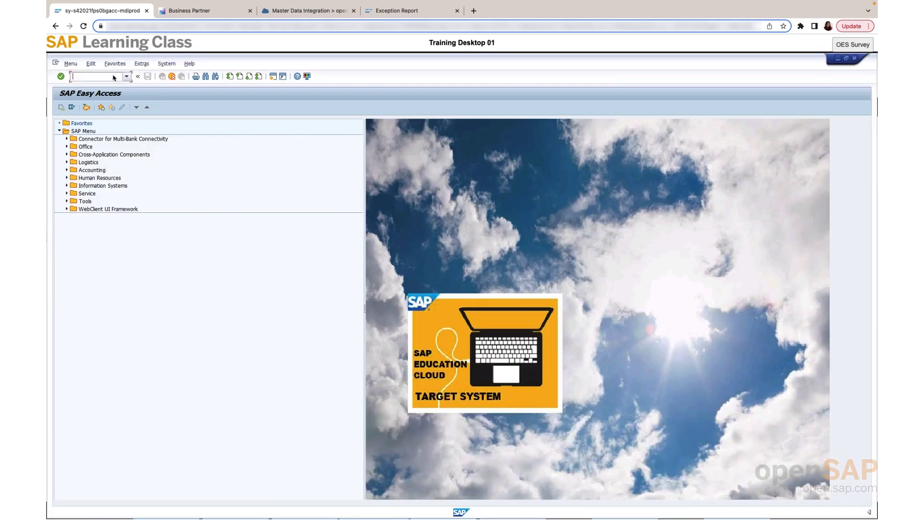
# Start a new organization business partner with /nBP and set its title to 0003 Company
pyautogui.write('/nbp')
pyautogui.press('Return')
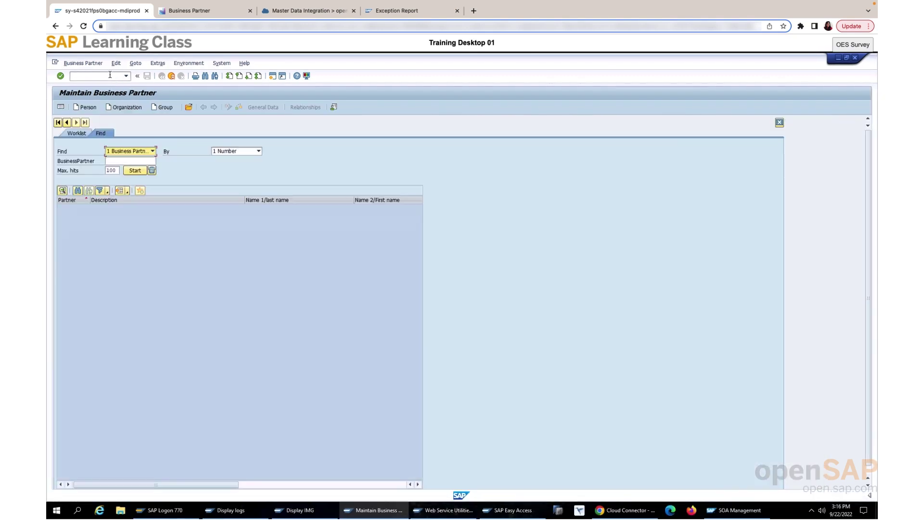
pyautogui.click(116, 107)
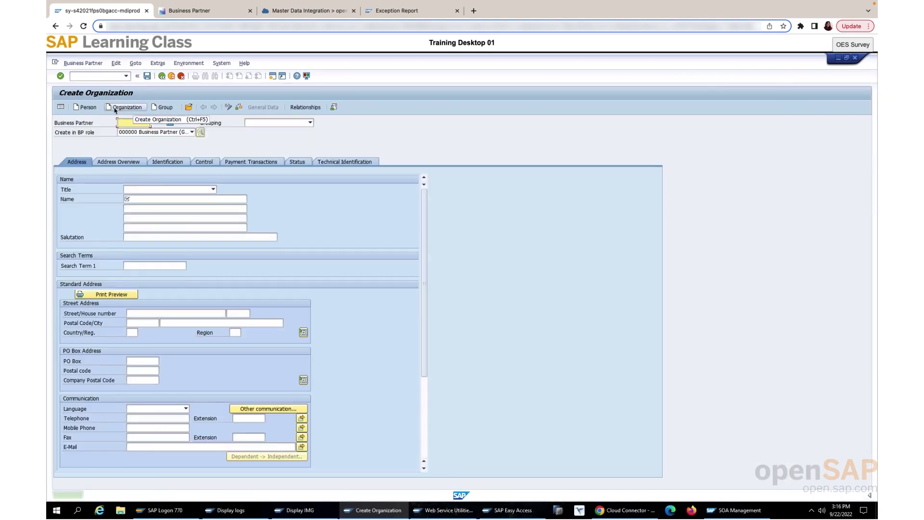
pyautogui.click(213, 190)
pyautogui.click(162, 199)
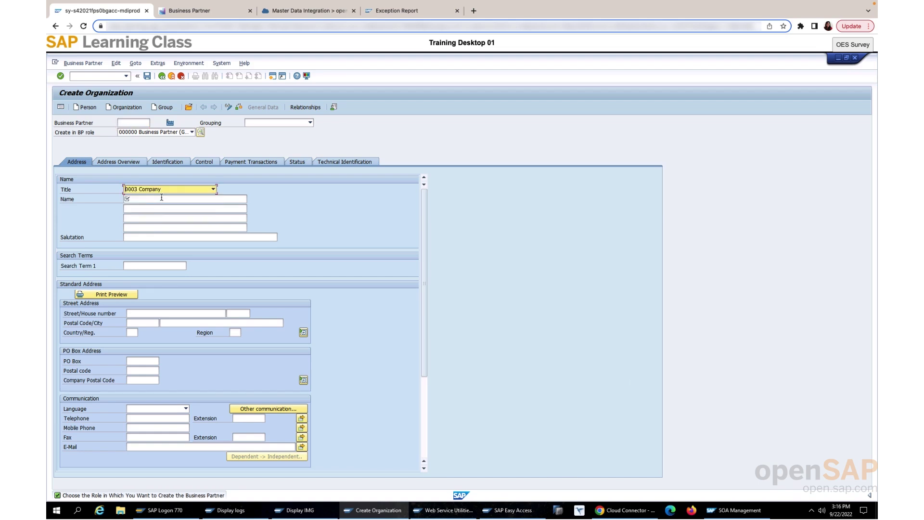
# Enter the name lines Zomato, India, Pvt and search term zomato
pyautogui.click(141, 198)
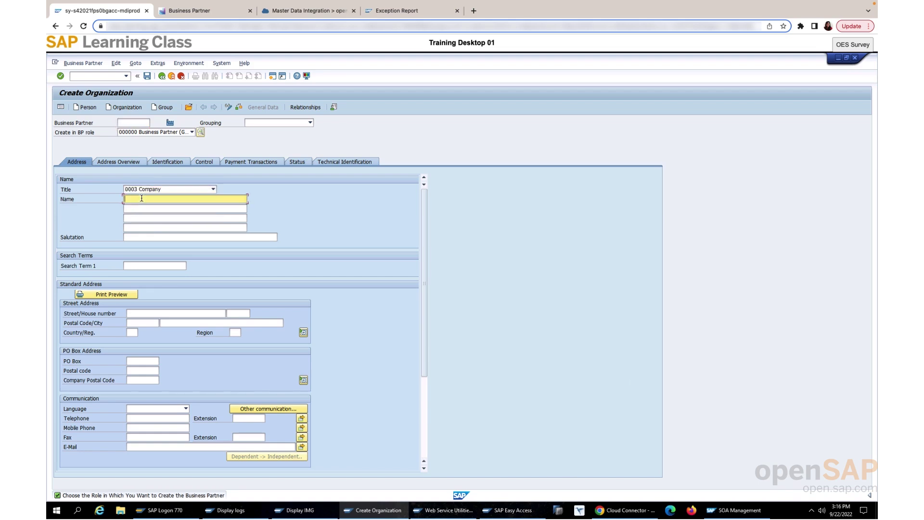
pyautogui.write('Zomato')
pyautogui.click(150, 207)
pyautogui.write('India')
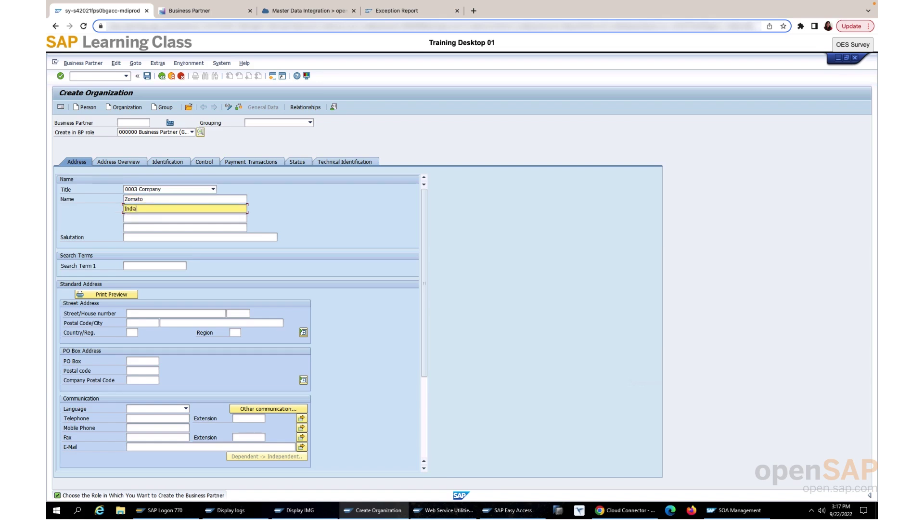
pyautogui.click(159, 218)
pyautogui.write('Pvt')
pyautogui.click(159, 226)
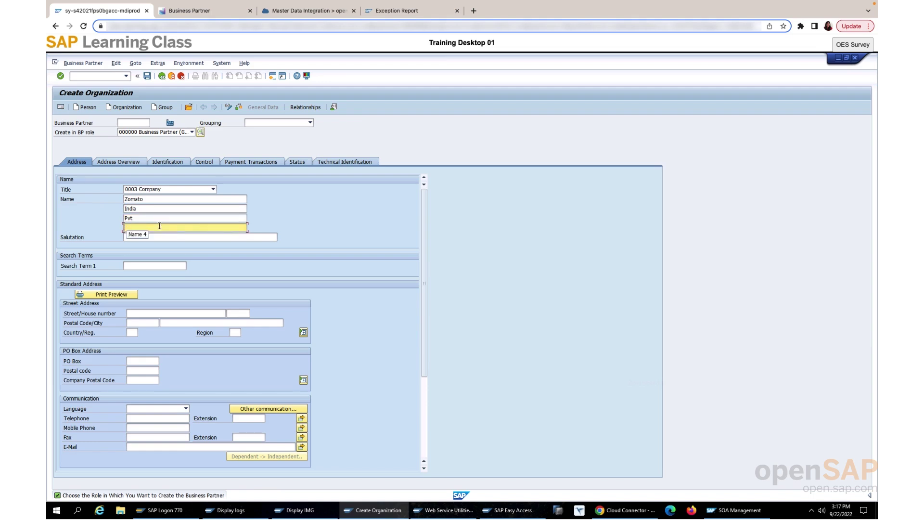
pyautogui.click(134, 265)
pyautogui.write('zomato')
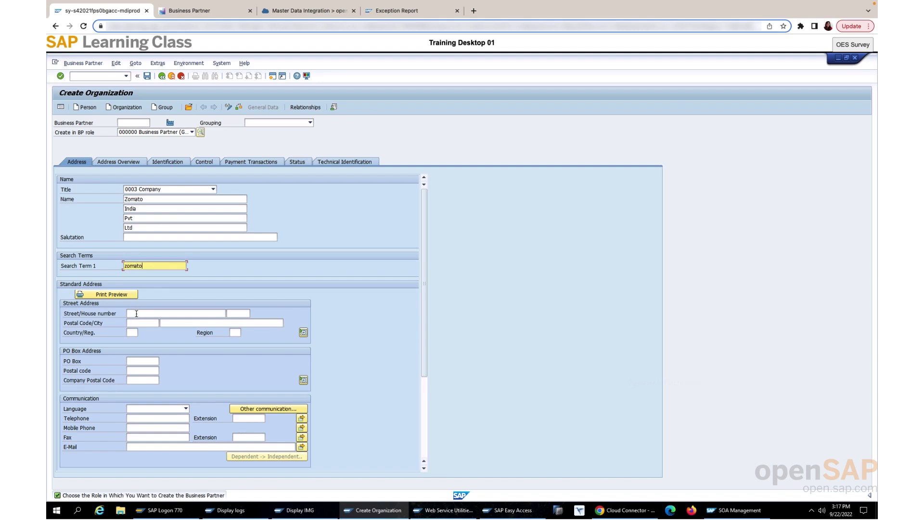
pyautogui.click(137, 313)
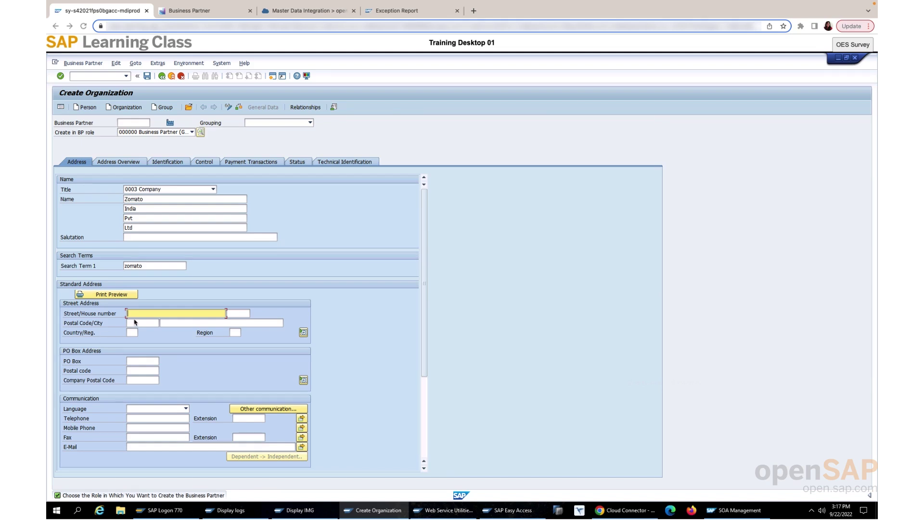
# Enter house number 12, postal code 110019 and country IN, then save as partner 1000393
pyautogui.click(237, 313)
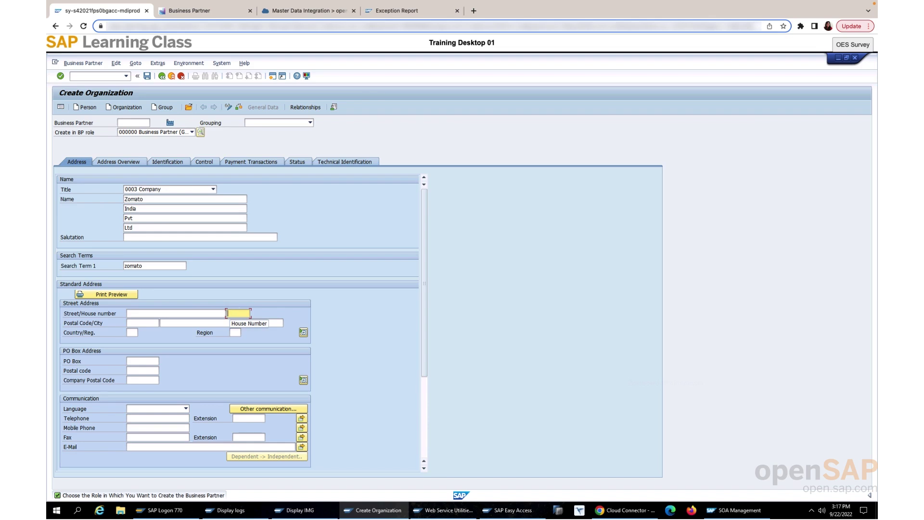
pyautogui.write('12A')
pyautogui.press('Tab')
pyautogui.write('11')
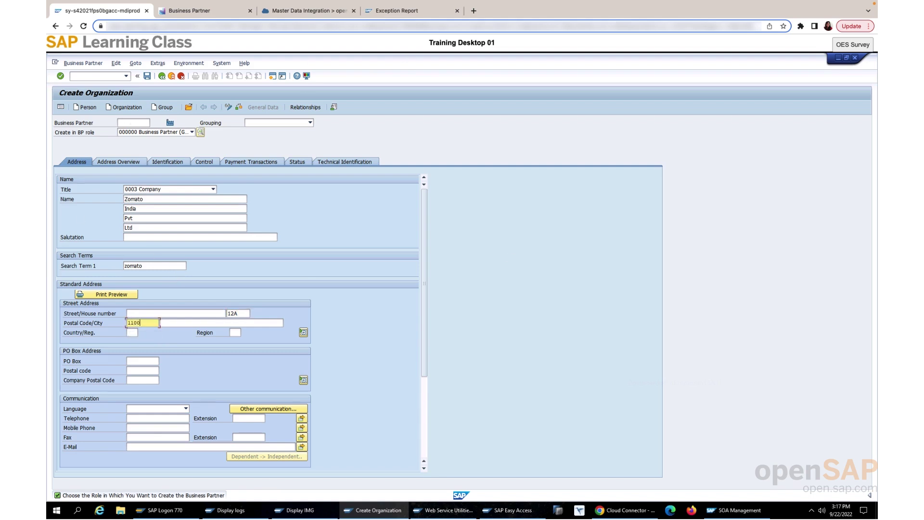
pyautogui.write('0019')
pyautogui.click(181, 322)
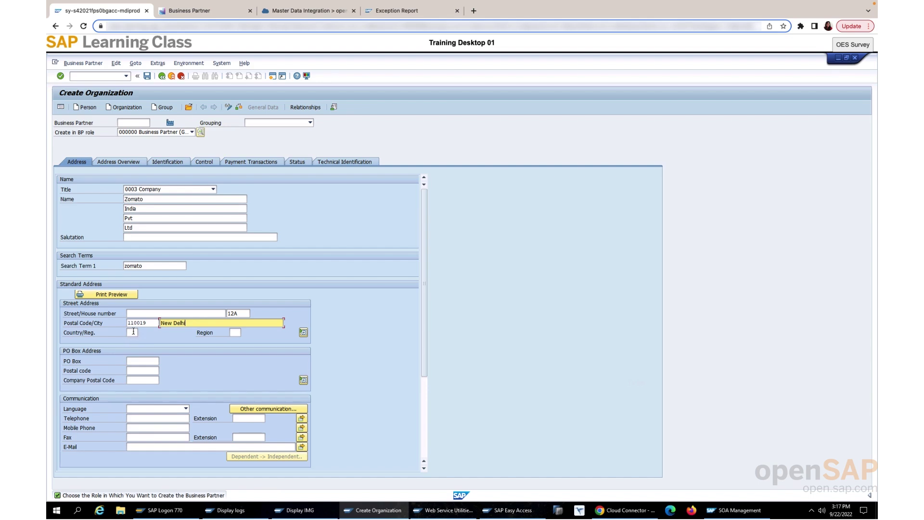
pyautogui.click(131, 332)
pyautogui.write('IN')
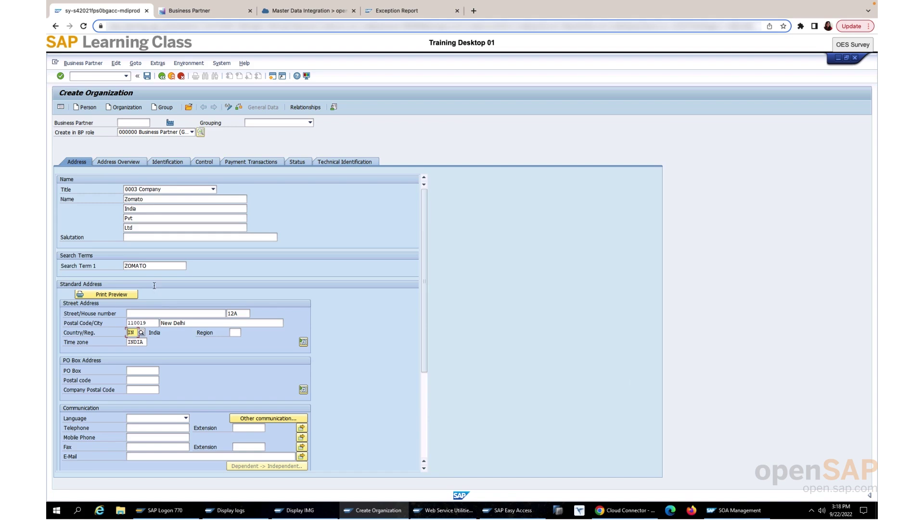
pyautogui.scroll(-2, 156, 282)
pyautogui.click(147, 76)
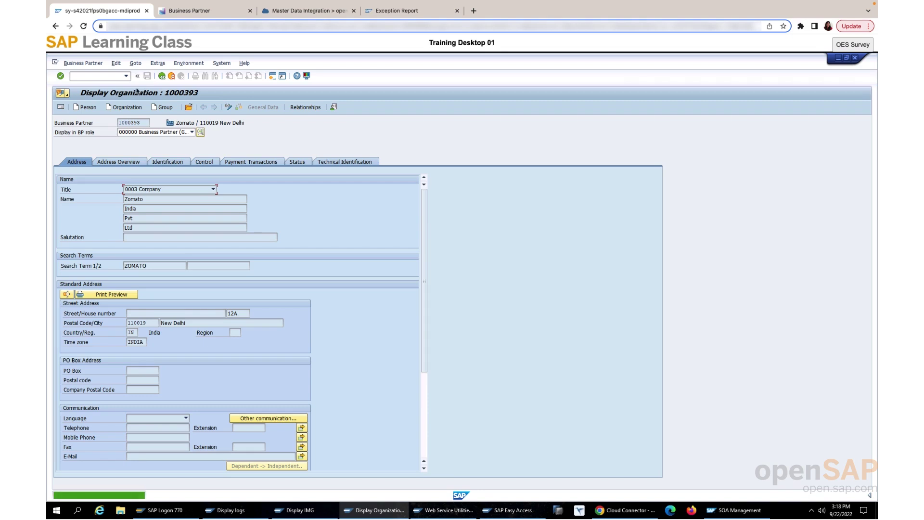
# Select the new business partner number 1000393
pyautogui.click(127, 121)
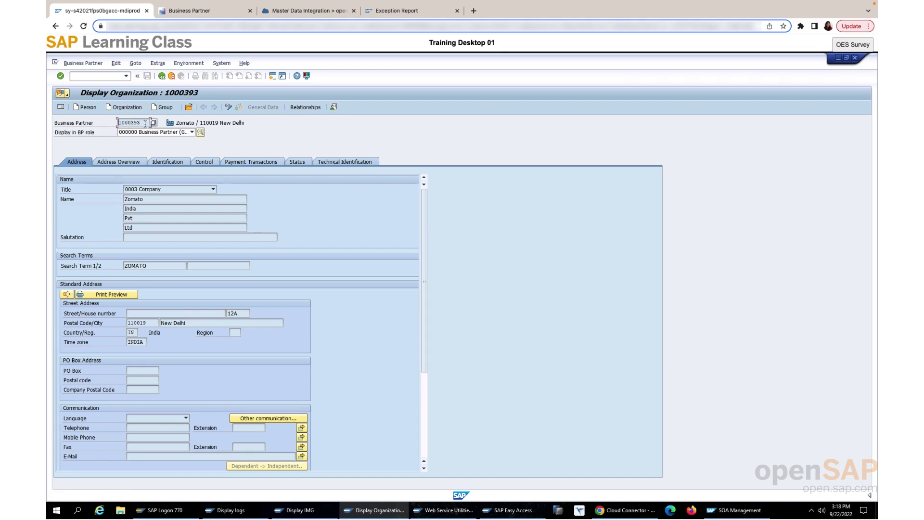
pyautogui.doubleClick(115, 123)
pyautogui.hotkey('ctrl', 'c')
pyautogui.click(116, 123)
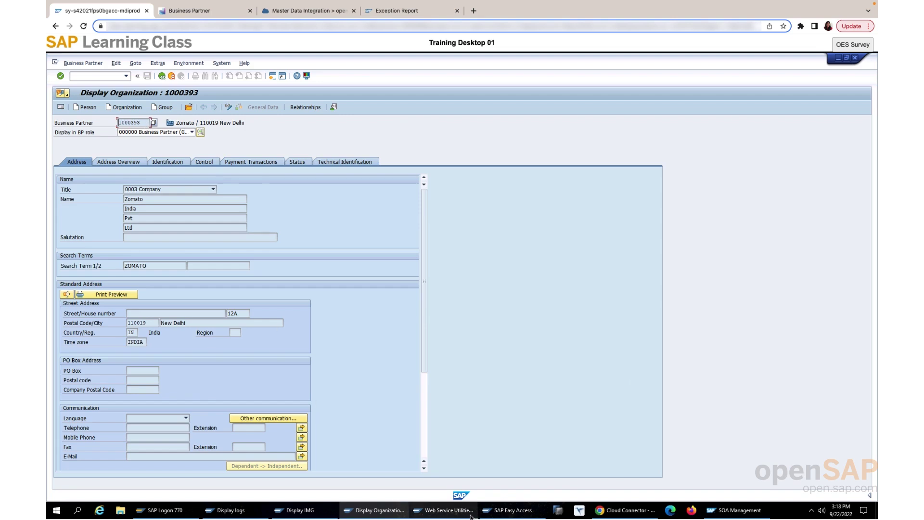
# Run /ndrfout with replication model MDI_BP and open its manual replication filter criteria
pyautogui.click(290, 512)
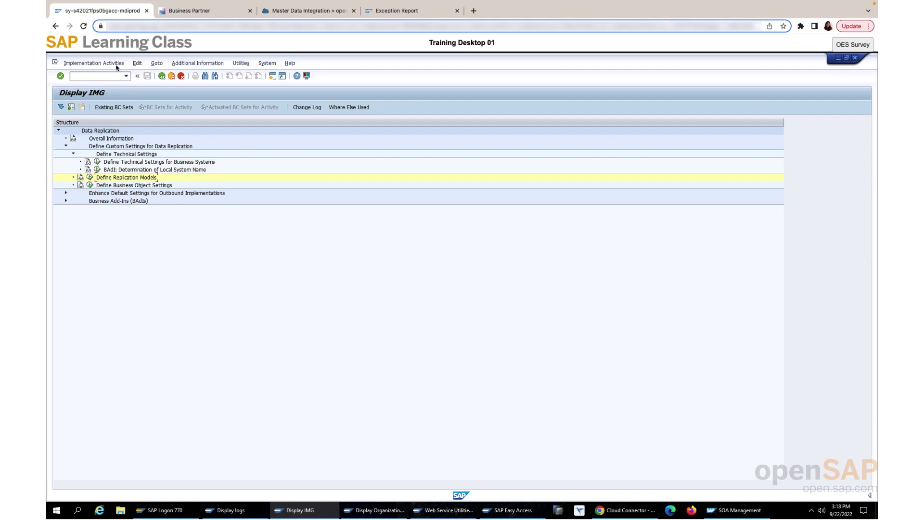
pyautogui.click(127, 76)
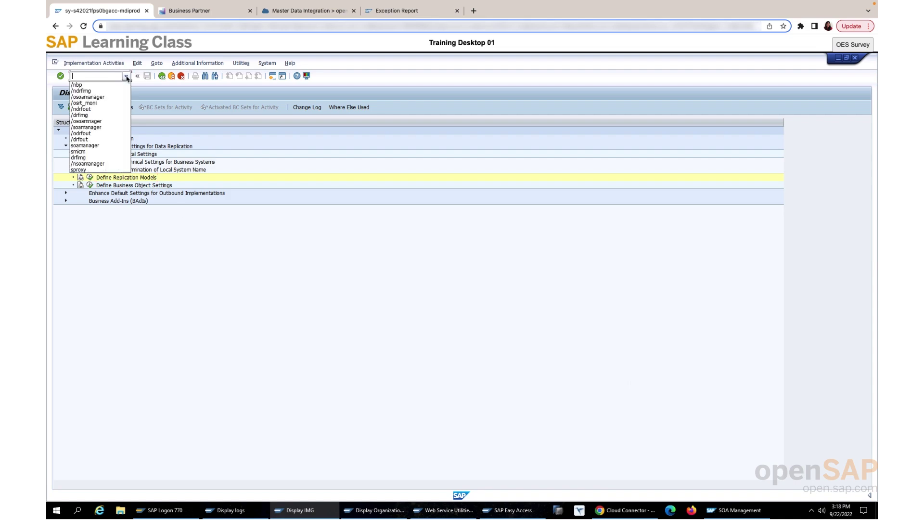
pyautogui.click(87, 110)
pyautogui.press('Return')
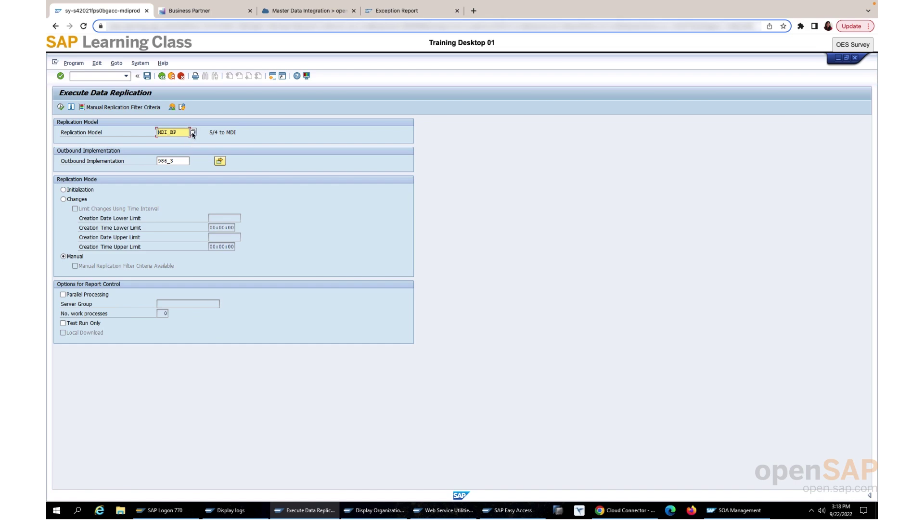
pyautogui.click(192, 132)
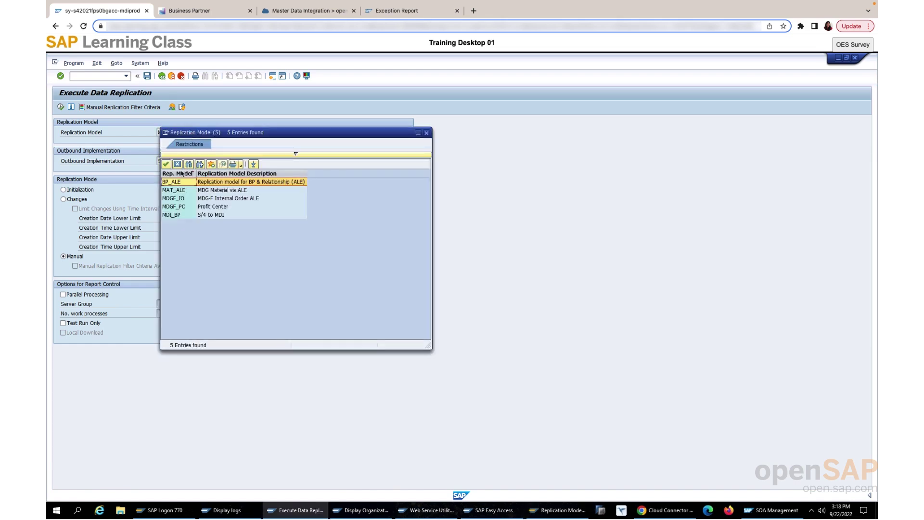
pyautogui.click(175, 216)
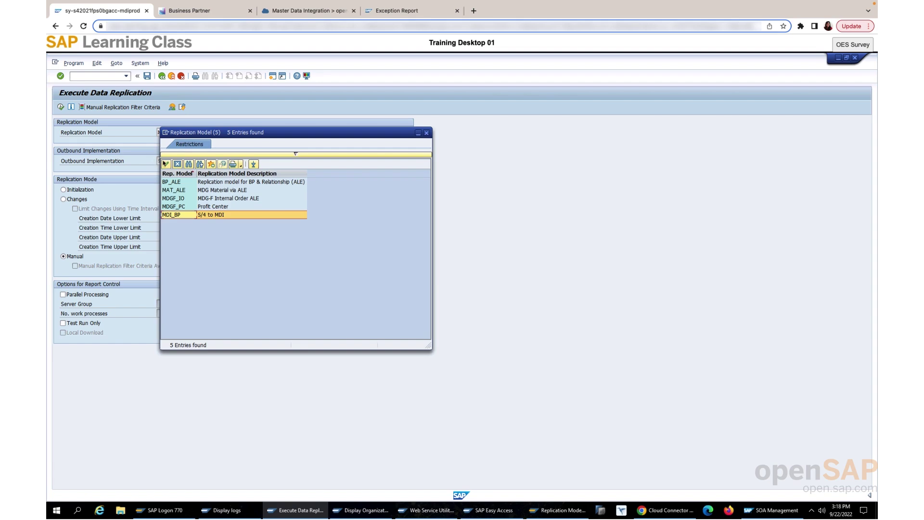
pyautogui.click(165, 164)
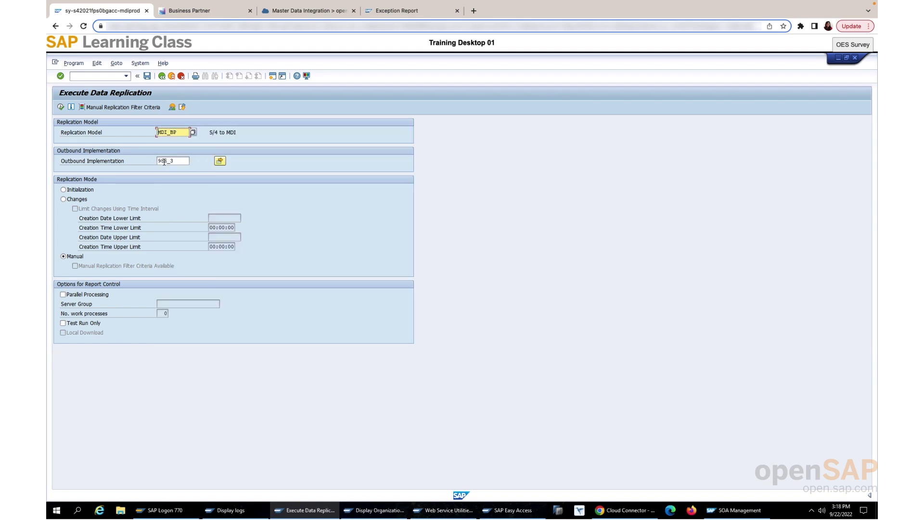
pyautogui.click(108, 107)
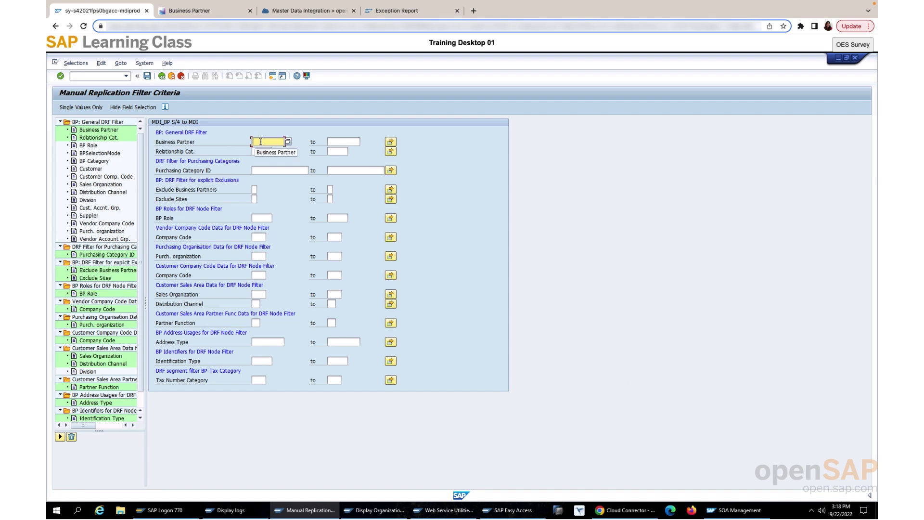
# Filter MDI_BP replication on business partner 1000393, save, and run it to show the success log
pyautogui.hotkey('ctrl', 'v')
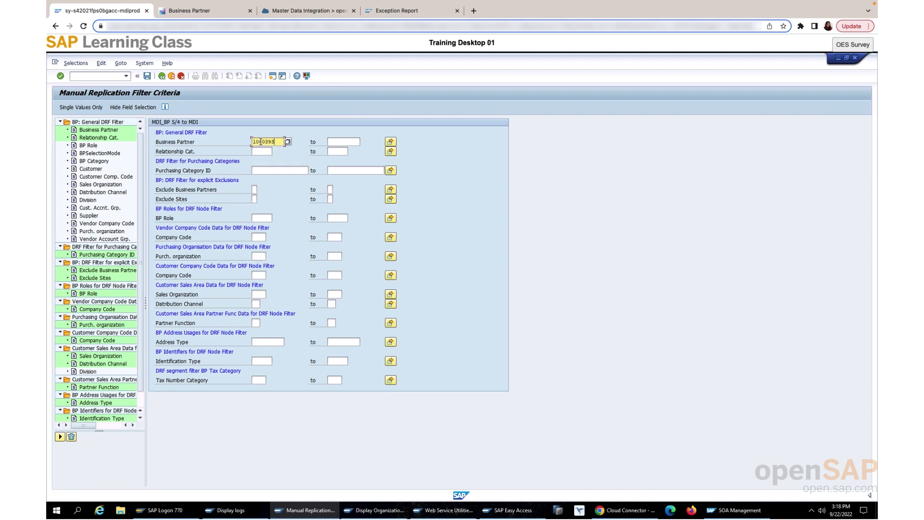
pyautogui.click(147, 76)
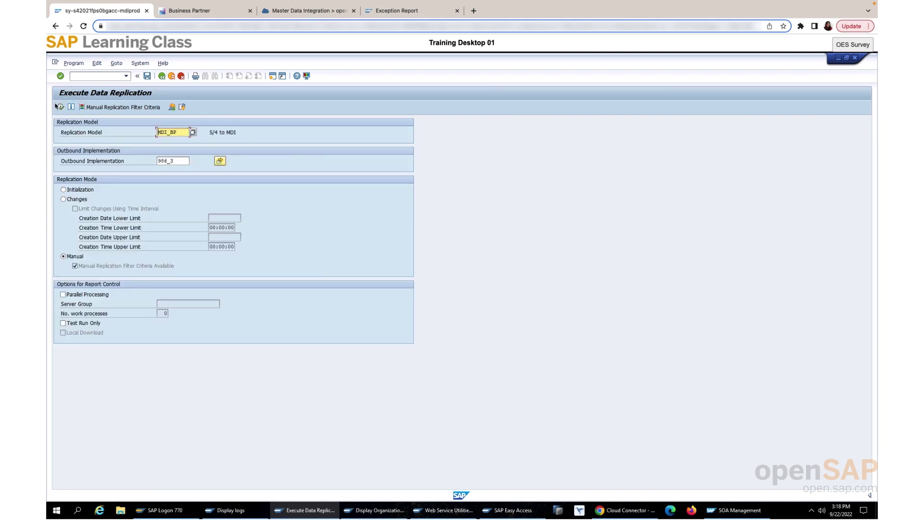
pyautogui.click(61, 107)
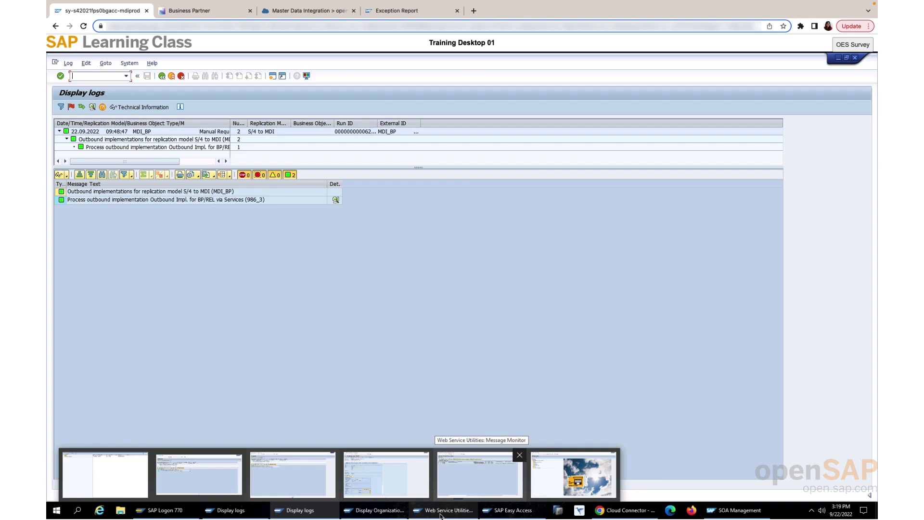
# Refresh the Web Service Message Monitor list and open message 3's payload
pyautogui.click(441, 512)
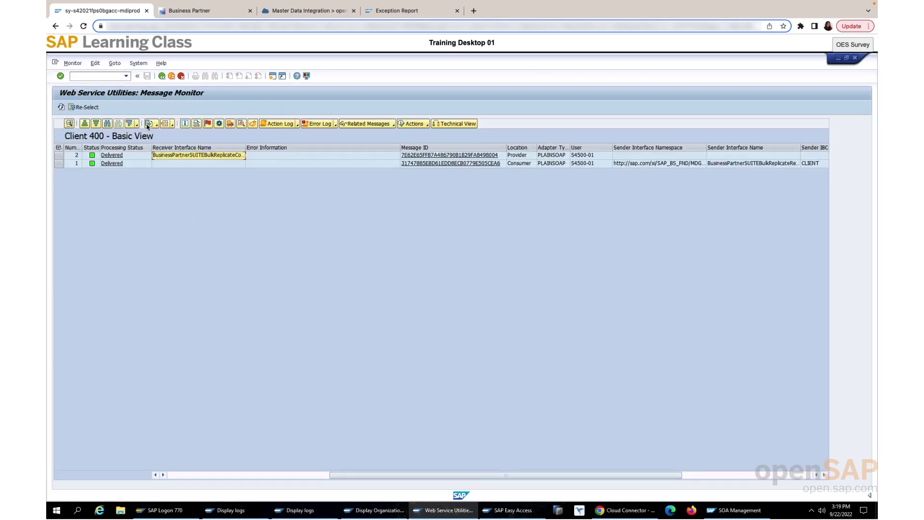
pyautogui.click(61, 107)
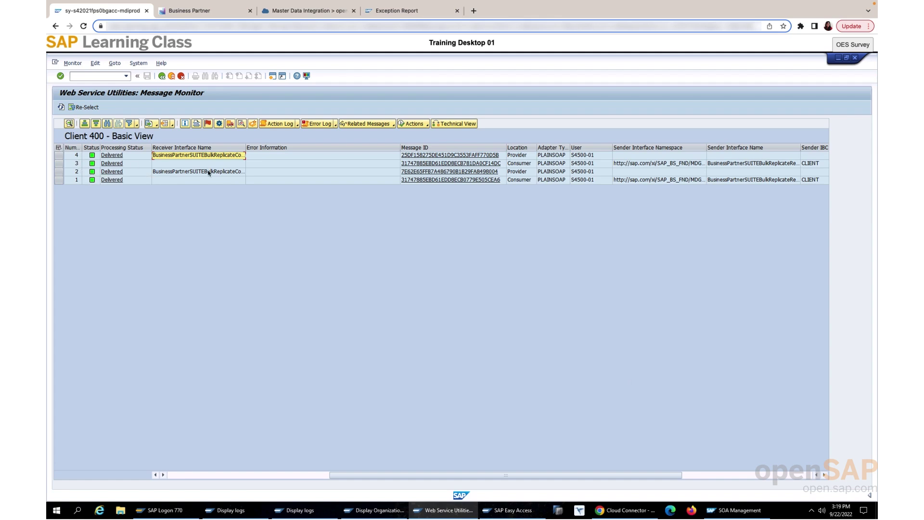
pyautogui.moveTo(343, 475); pyautogui.dragTo(472, 475)
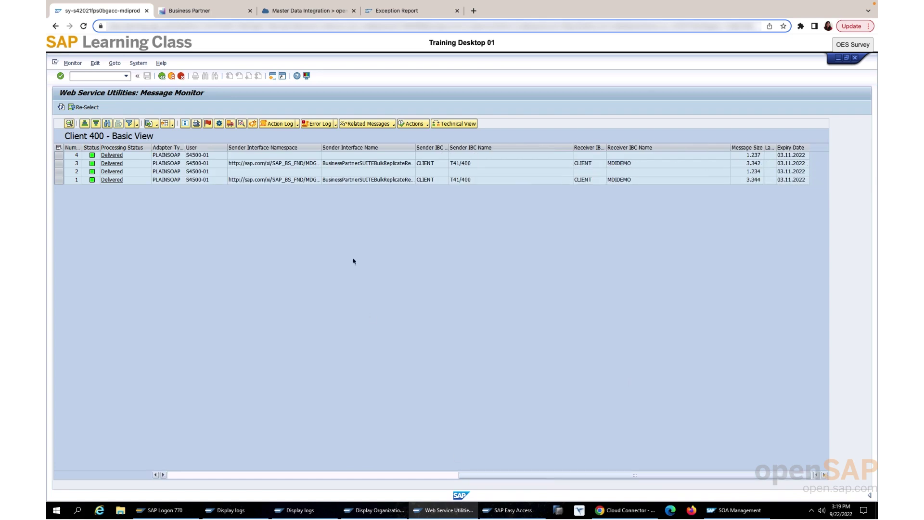
pyautogui.click(373, 165)
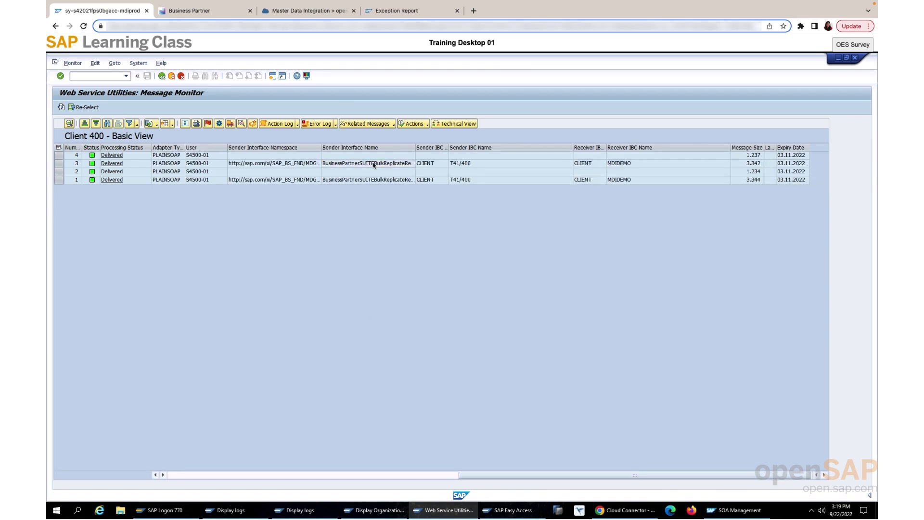
pyautogui.doubleClick(374, 166)
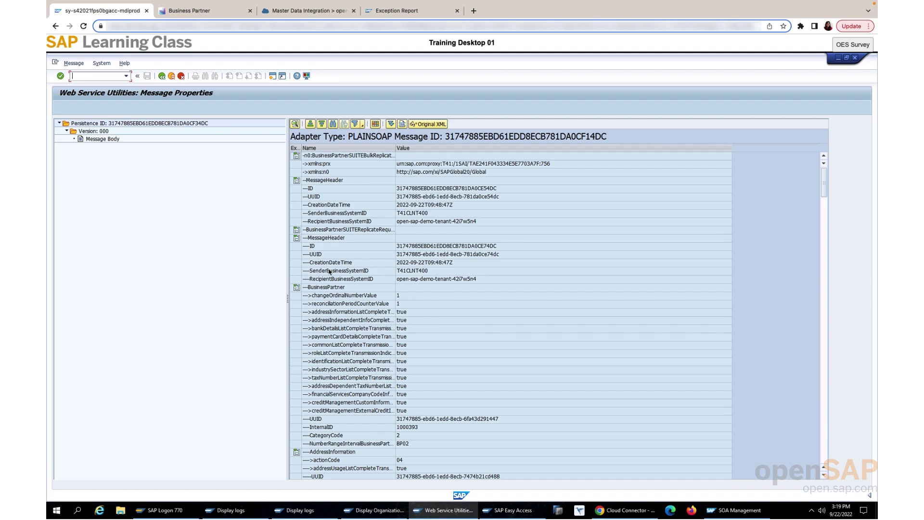
# Check message 3's sender and recipient business system IDs and InternalID 1000393, then return to the list
pyautogui.click(414, 271)
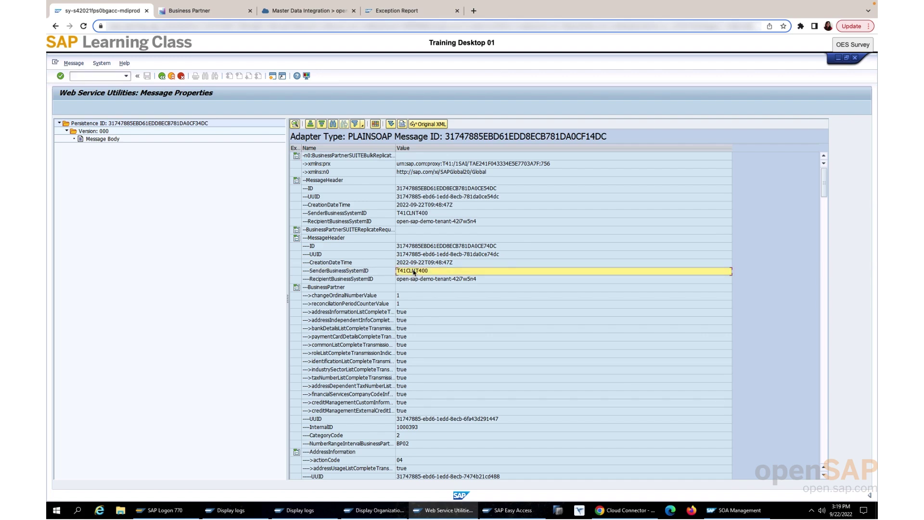
pyautogui.click(405, 280)
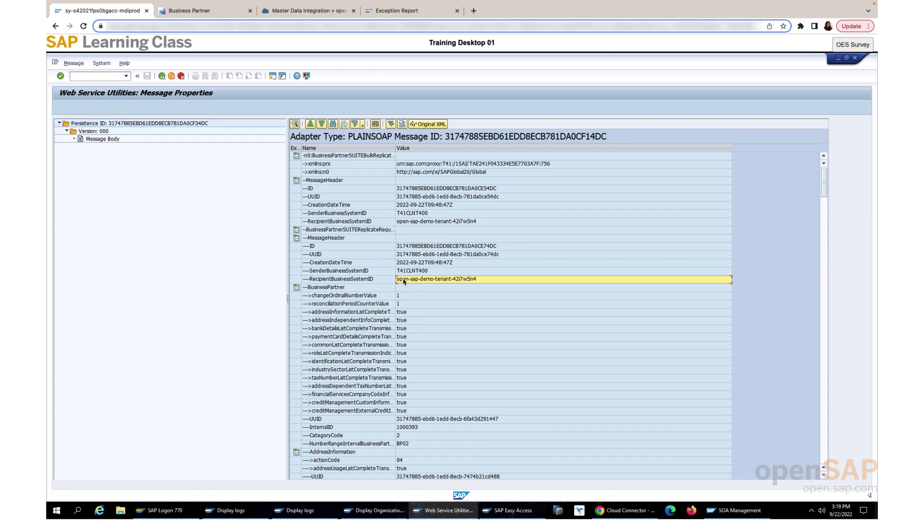
pyautogui.click(411, 427)
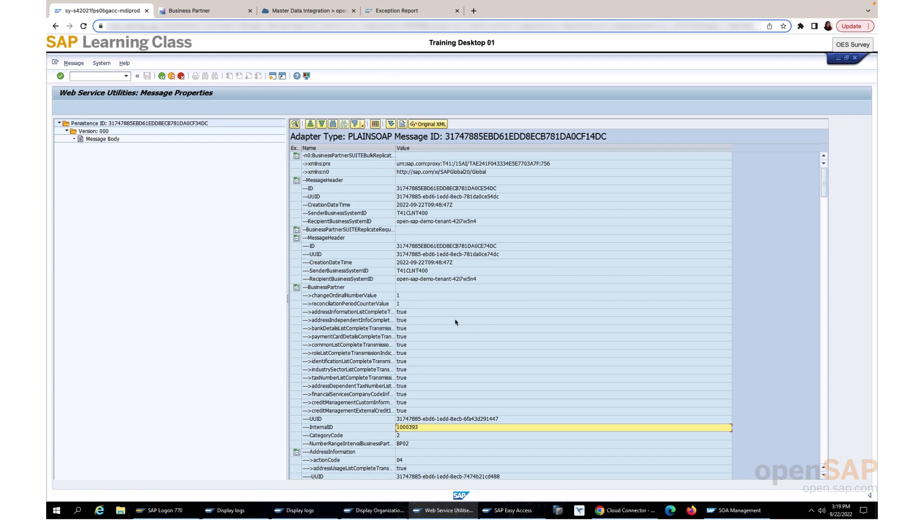
pyautogui.scroll(-3, 426, 183)
pyautogui.scroll(-3, 426, 183)
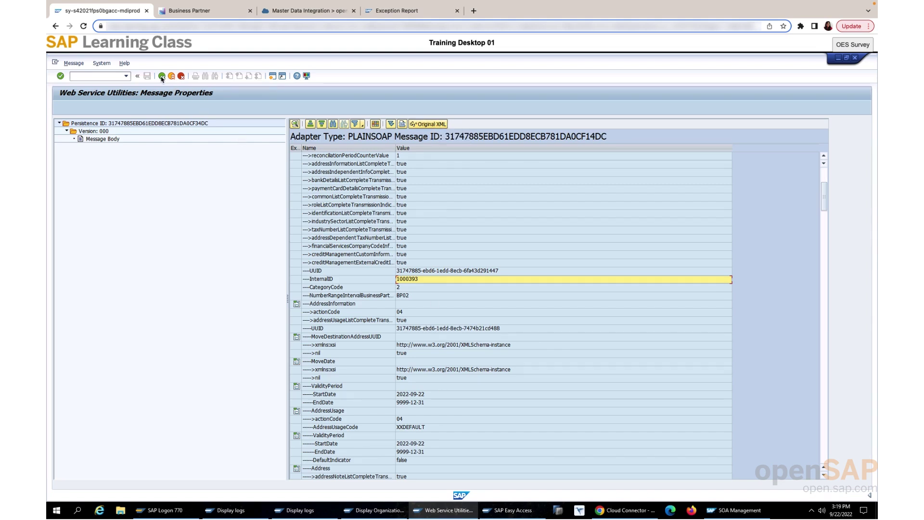
pyautogui.click(162, 76)
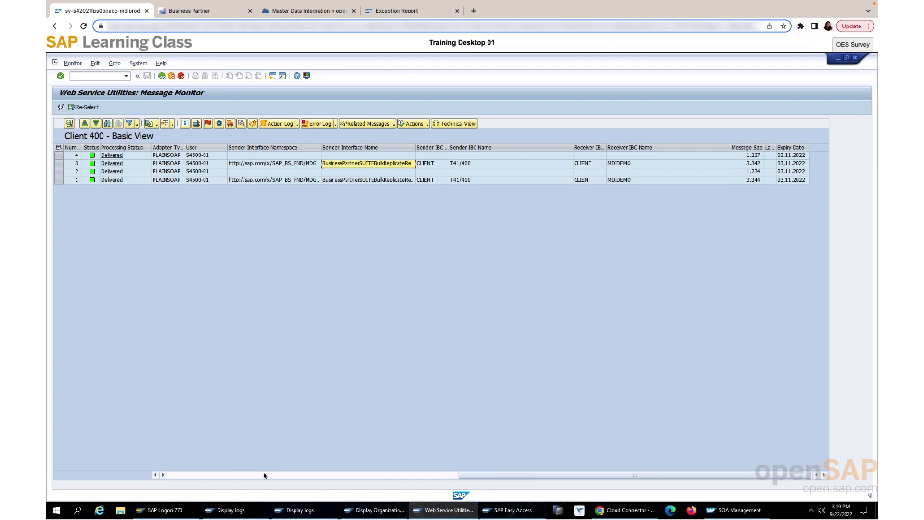
# Open message 4's payload and confirm the note 'Business Partner 1000393 is created' and the system IDs
pyautogui.moveTo(471, 477); pyautogui.dragTo(298, 475)
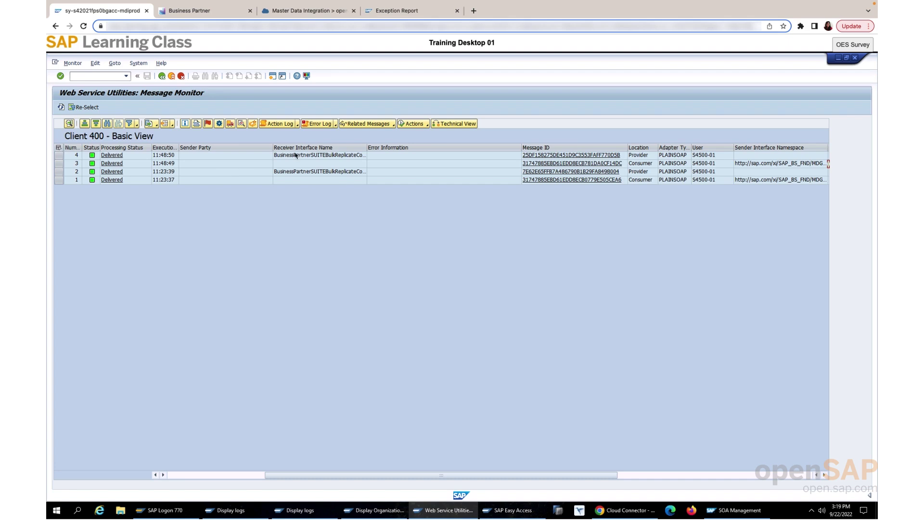
pyautogui.doubleClick(296, 156)
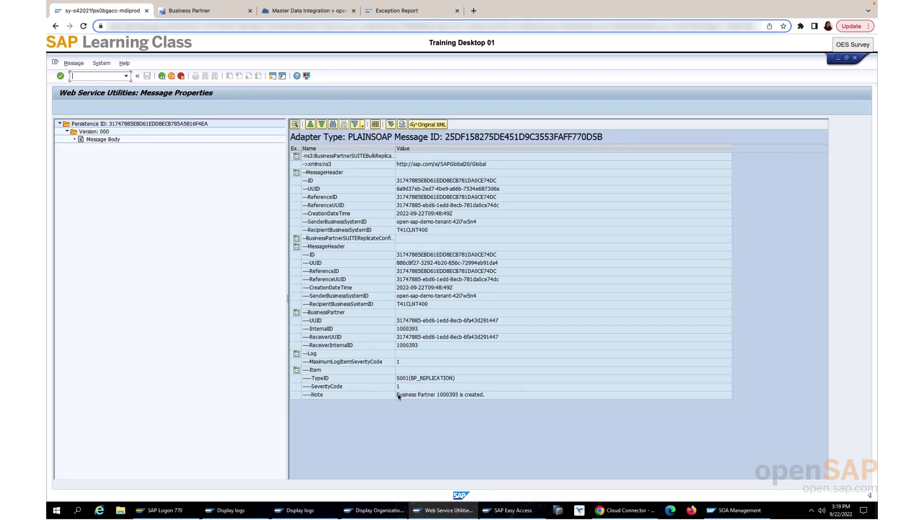
pyautogui.click(398, 396)
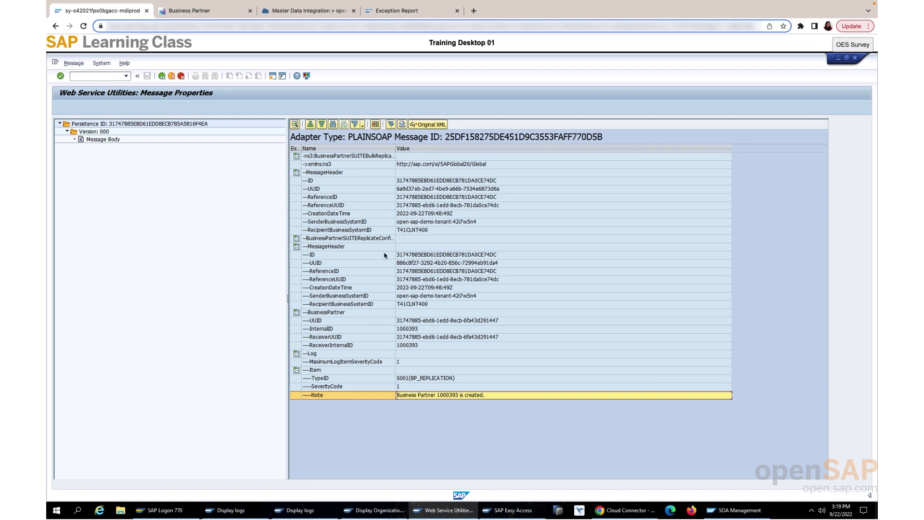
pyautogui.click(398, 297)
pyautogui.click(411, 305)
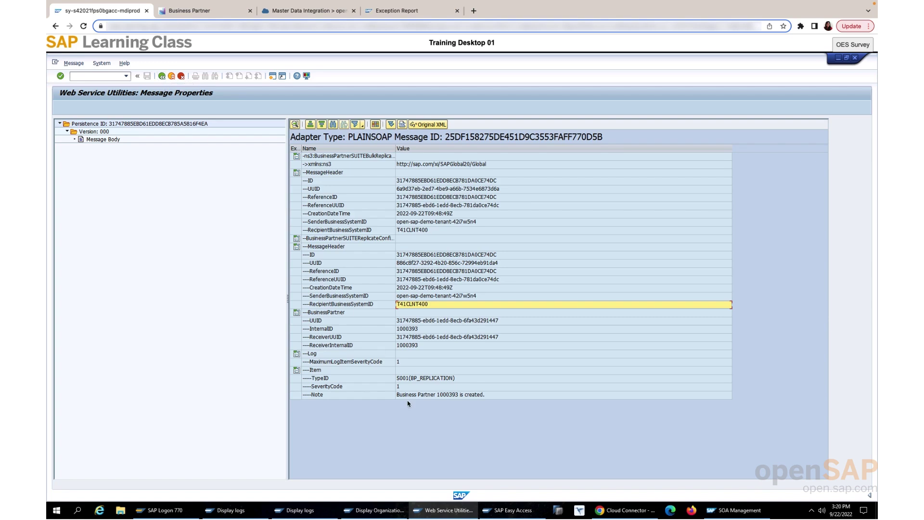
pyautogui.click(162, 76)
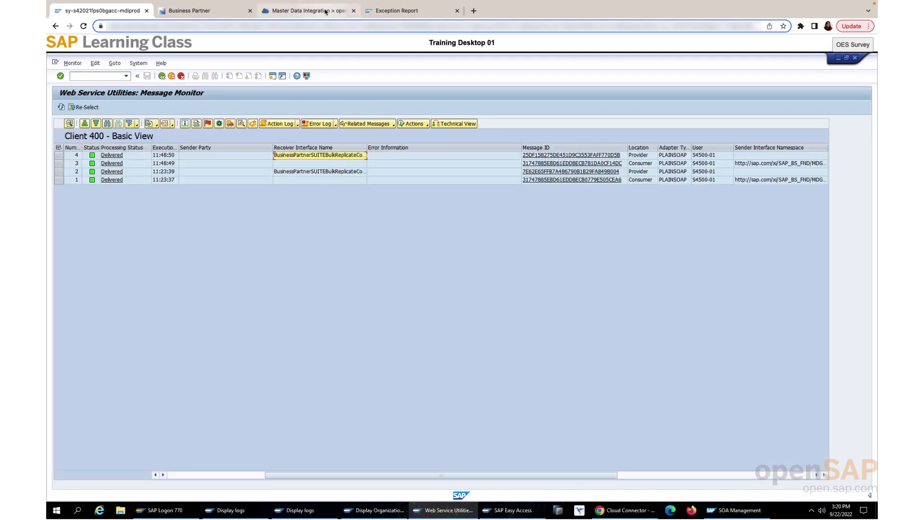
pyautogui.click(325, 12)
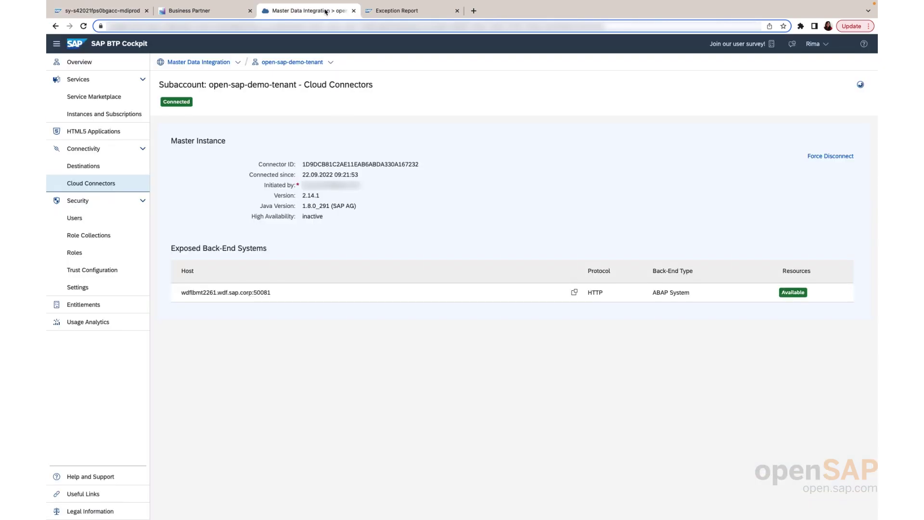
pyautogui.click(96, 168)
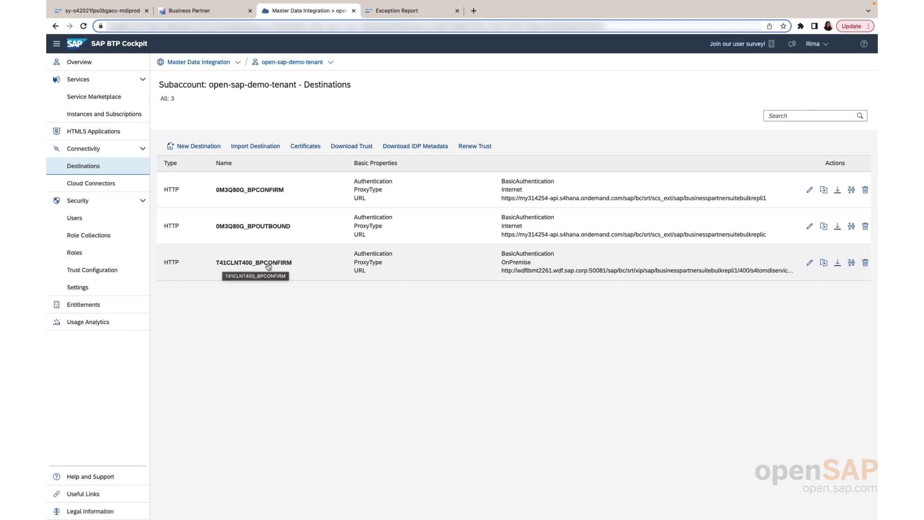
pyautogui.click(268, 267)
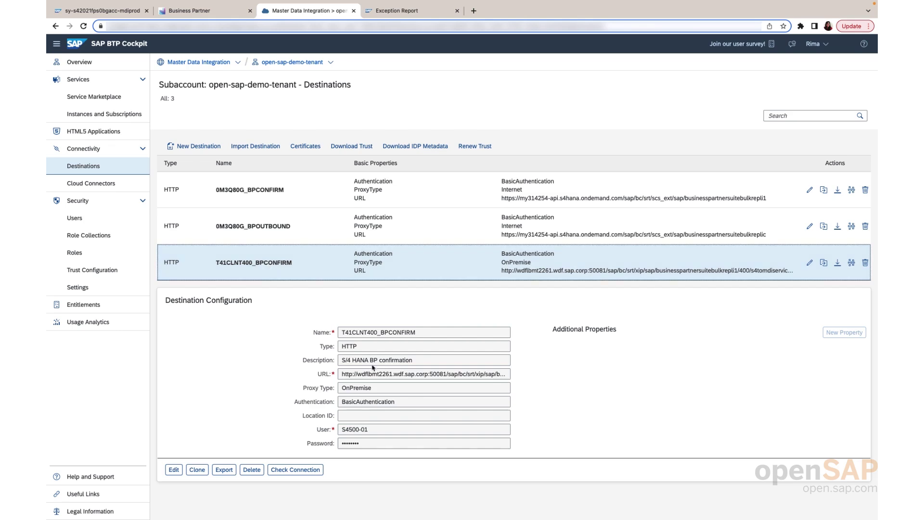
pyautogui.click(389, 376)
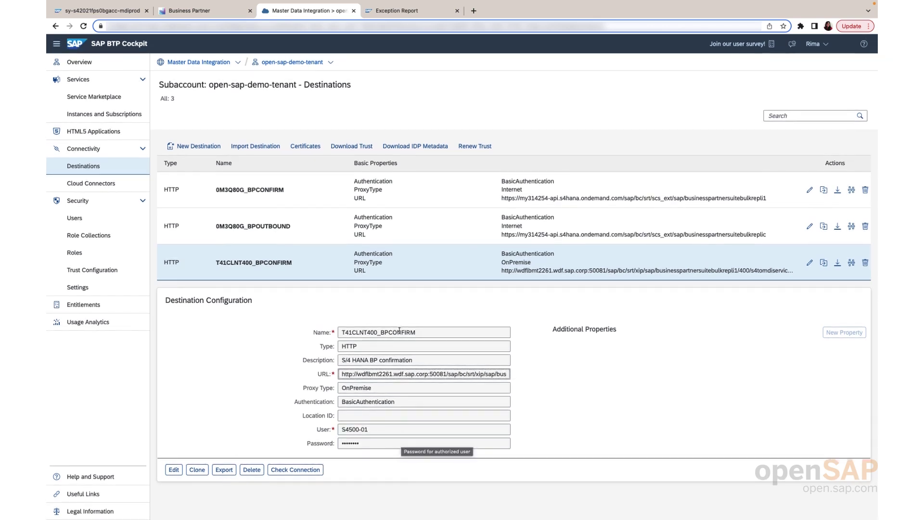
pyautogui.click(119, 12)
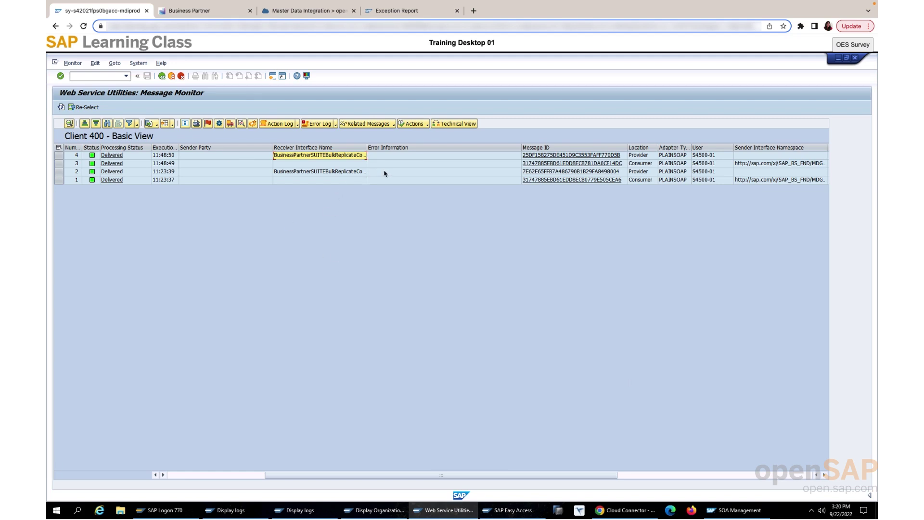
# Widen the Receiver Interface Name column, then go back to the monitor's selection screen
pyautogui.moveTo(367, 147); pyautogui.dragTo(452, 148)
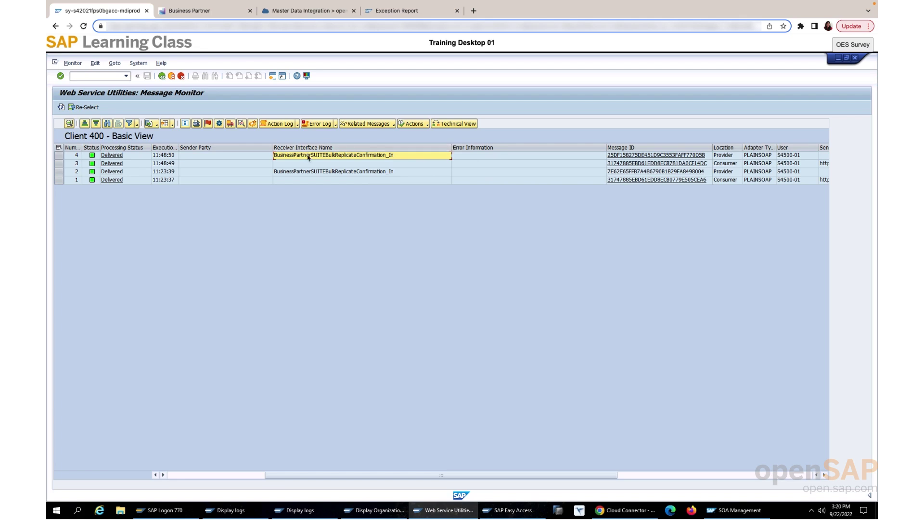
pyautogui.click(161, 78)
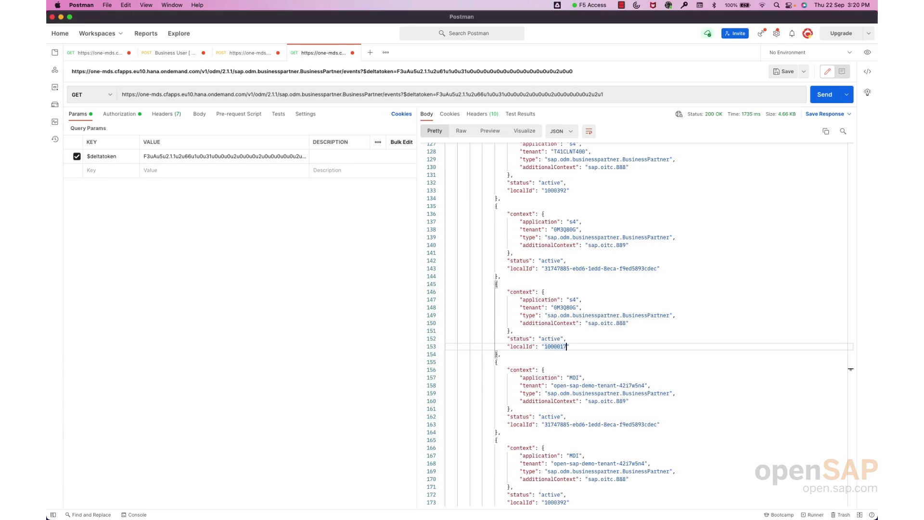
pyautogui.scroll(-20, 614, 486)
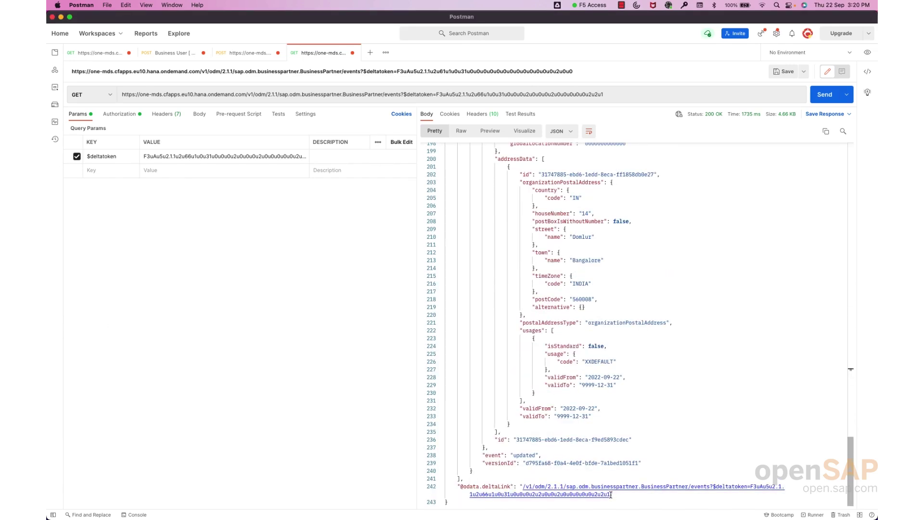
pyautogui.moveTo(610, 494); pyautogui.dragTo(753, 487)
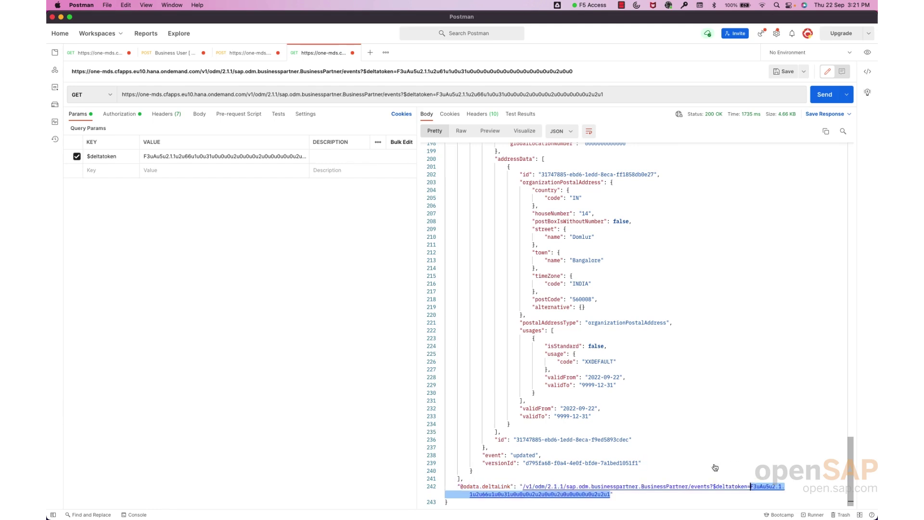
pyautogui.click(120, 114)
pyautogui.click(76, 114)
pyautogui.click(164, 161)
pyautogui.press('super+a')
pyautogui.press('BackSpace')
pyautogui.press('super+v')
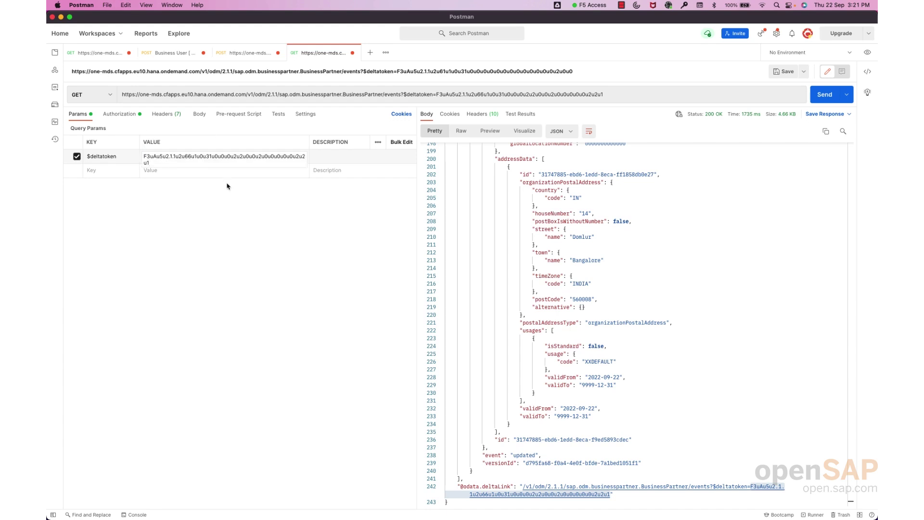
pyautogui.click(127, 116)
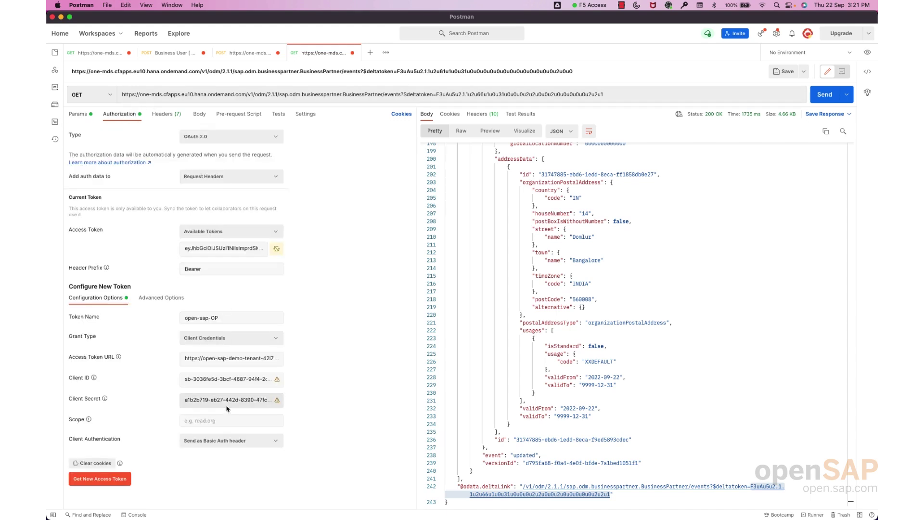
pyautogui.click(77, 114)
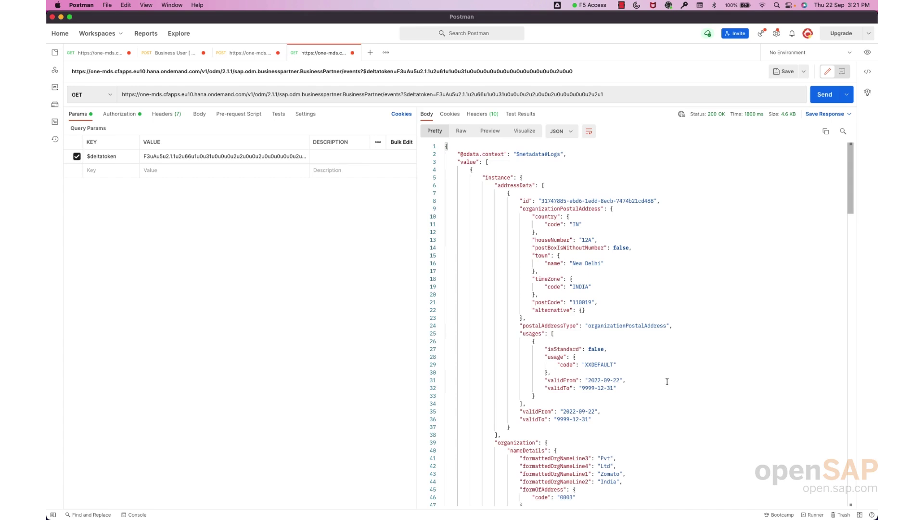
# Review the Zomato organisation's nameDetails in the response, then switch to the browser
pyautogui.scroll(-5, 667, 382)
pyautogui.moveTo(578, 359); pyautogui.dragTo(602, 328)
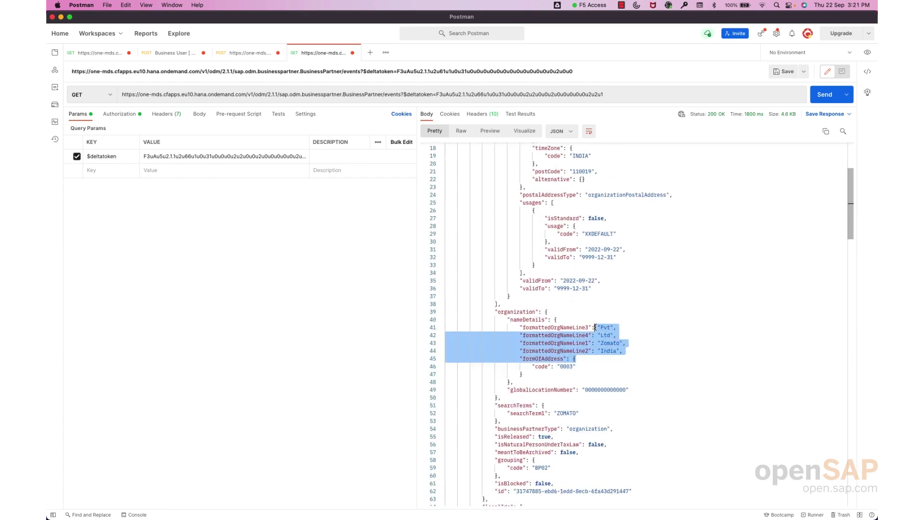
pyautogui.click(670, 304)
pyautogui.scroll(3, 670, 304)
pyautogui.scroll(-15, 669, 304)
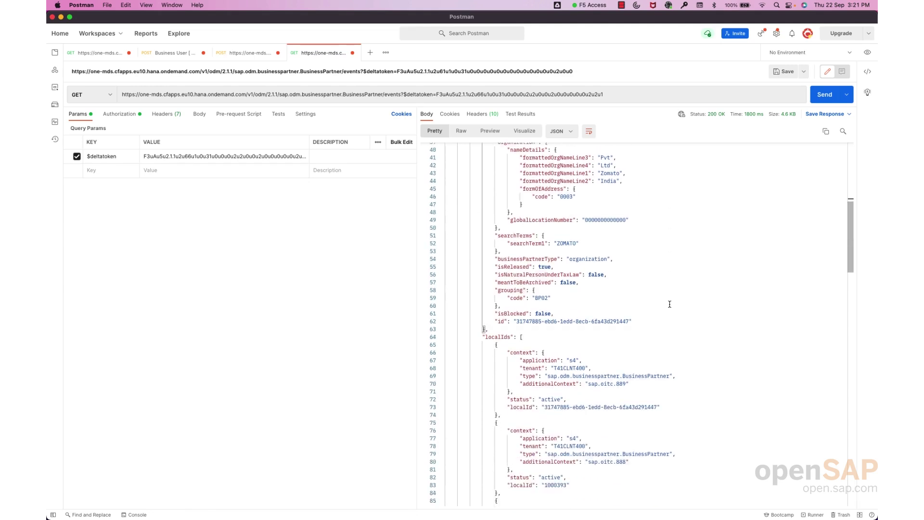
pyautogui.scroll(-3, 669, 305)
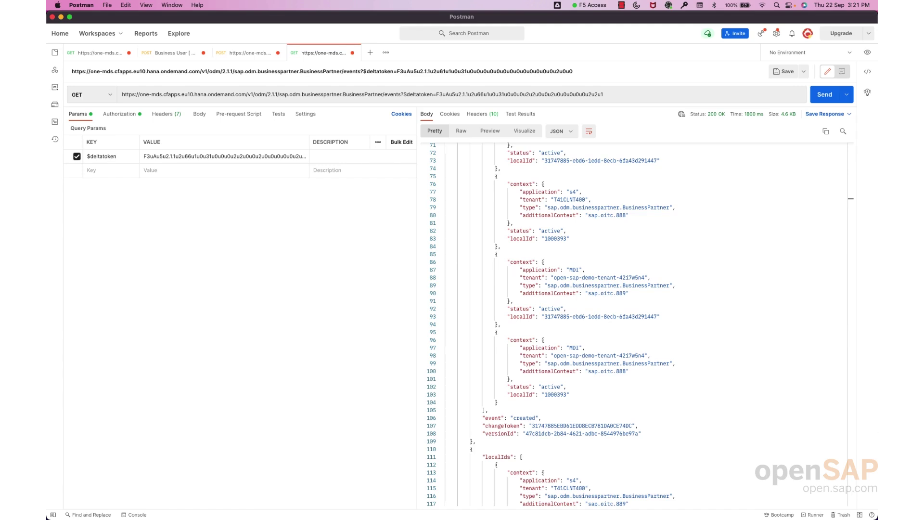
pyautogui.moveTo(372, 515)
pyautogui.press('super+Tab')
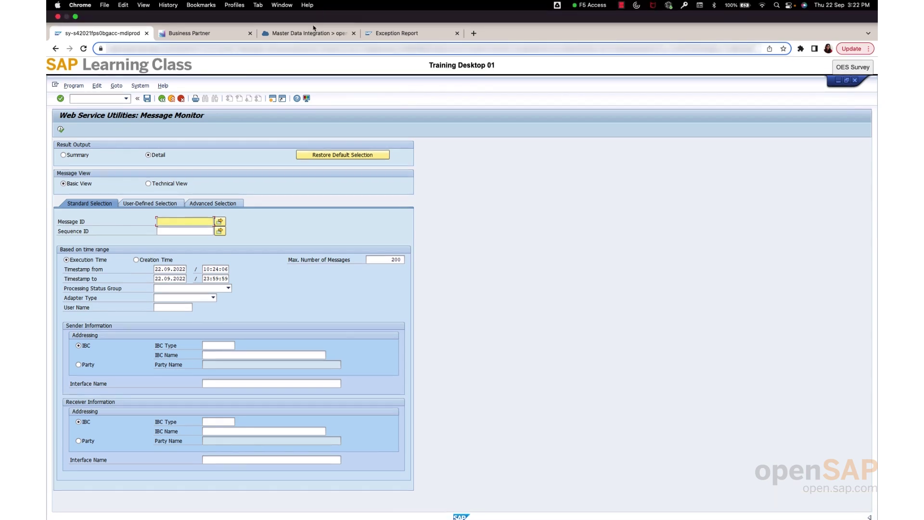
# From the subaccount's Instances and Subscriptions, launch the Master Data Integration (Orchestration) application
pyautogui.click(300, 34)
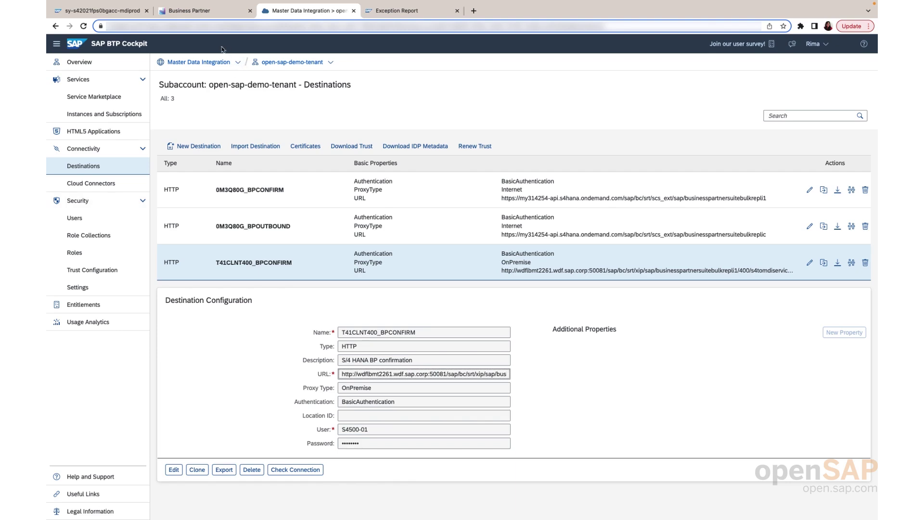
pyautogui.click(98, 114)
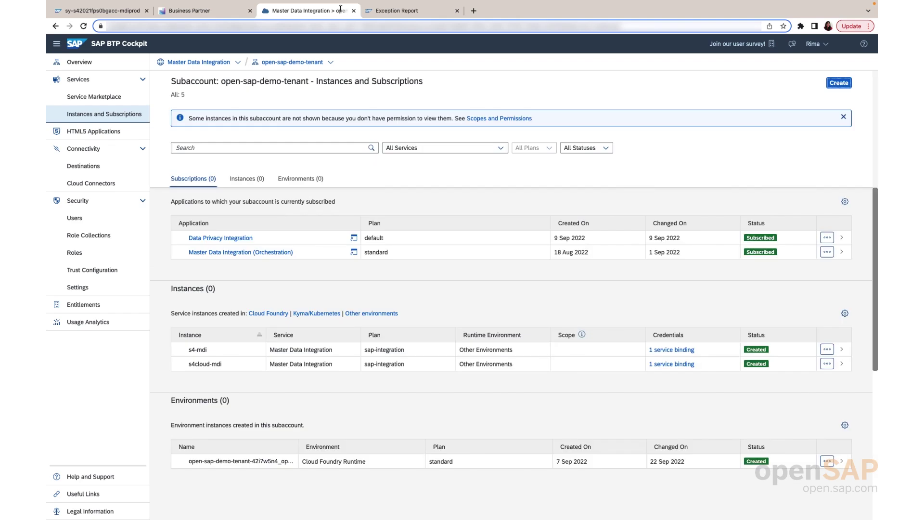
pyautogui.click(353, 253)
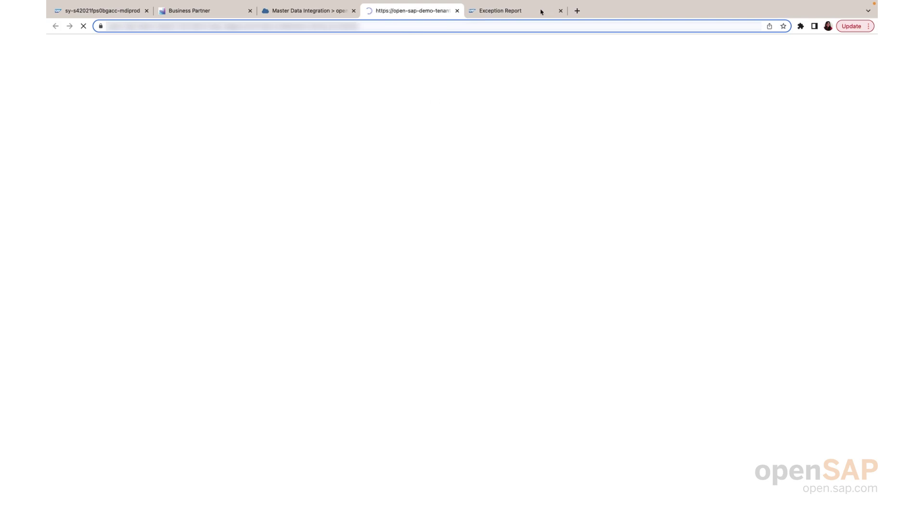
# Close the Exception Report tab and submit the two-factor authenticator passcode
pyautogui.moveTo(557, 17)
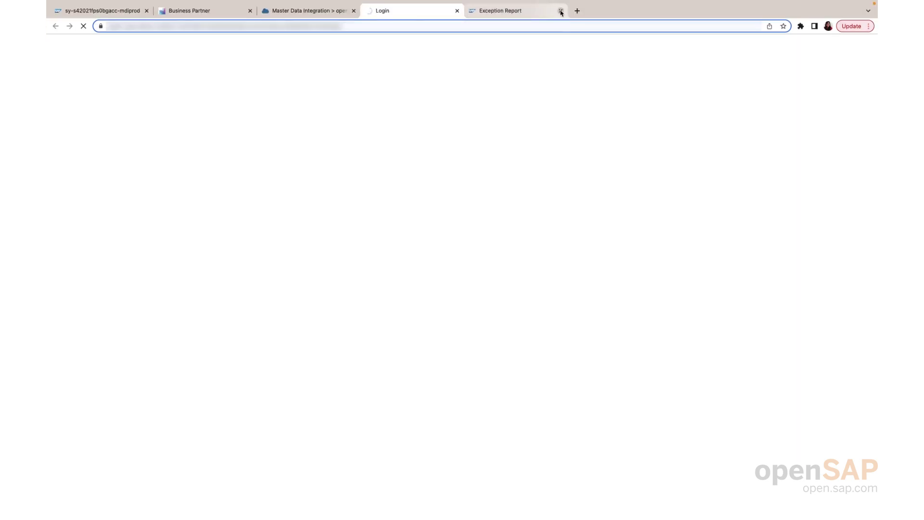
pyautogui.click(561, 11)
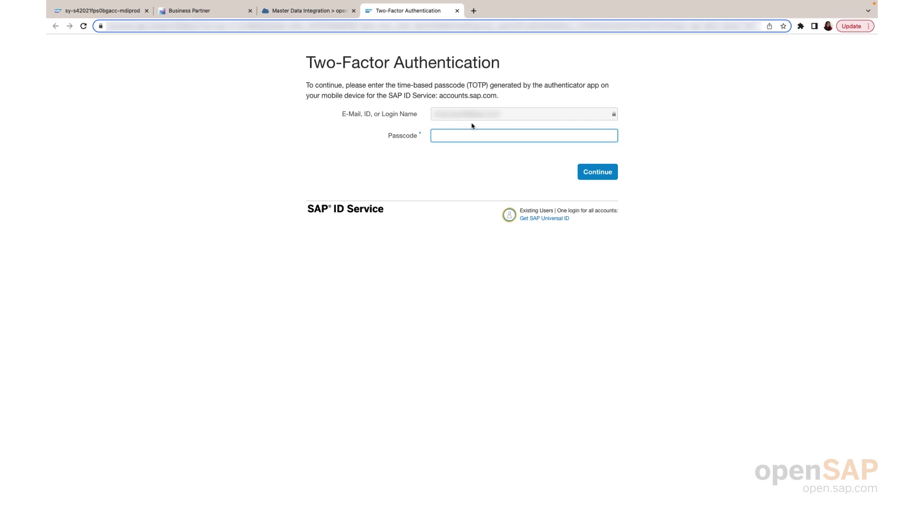
pyautogui.press('Return')
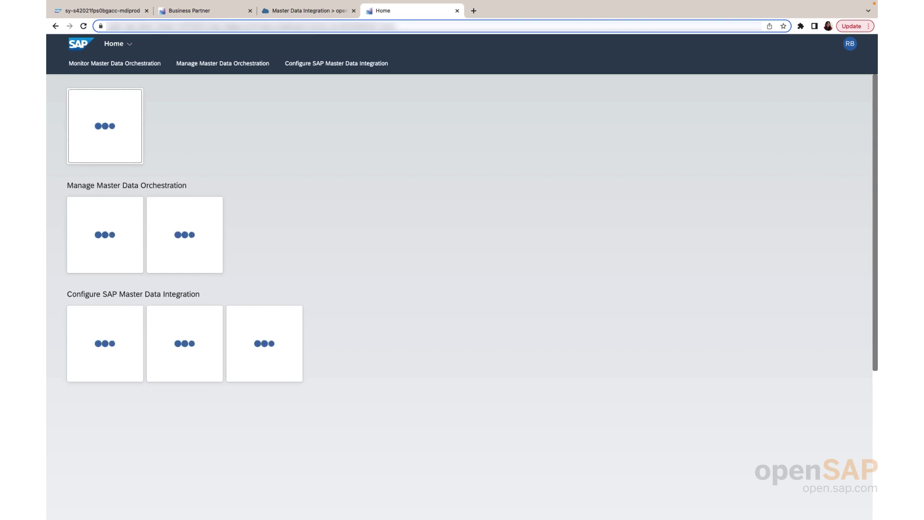
# Open push model MDI2S4CE in Manage Distribution Model and review its provider and consumer destinations
pyautogui.click(95, 251)
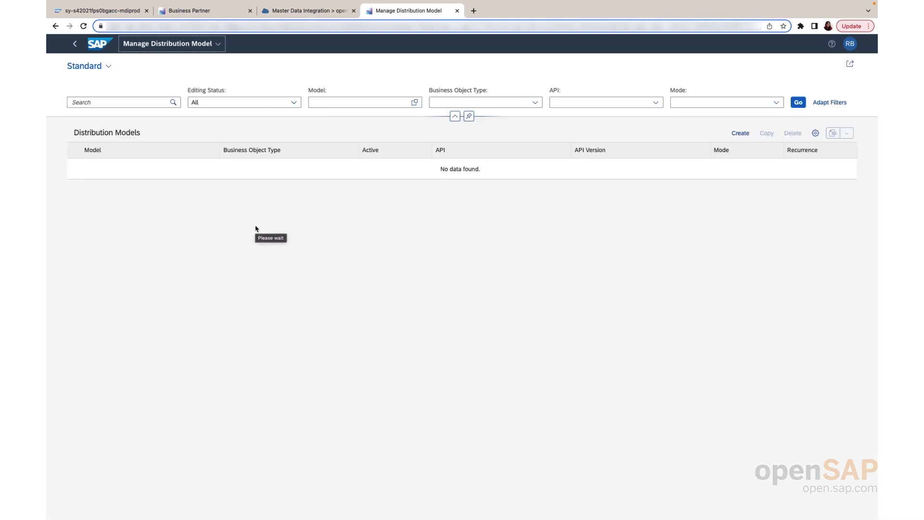
pyautogui.click(139, 340)
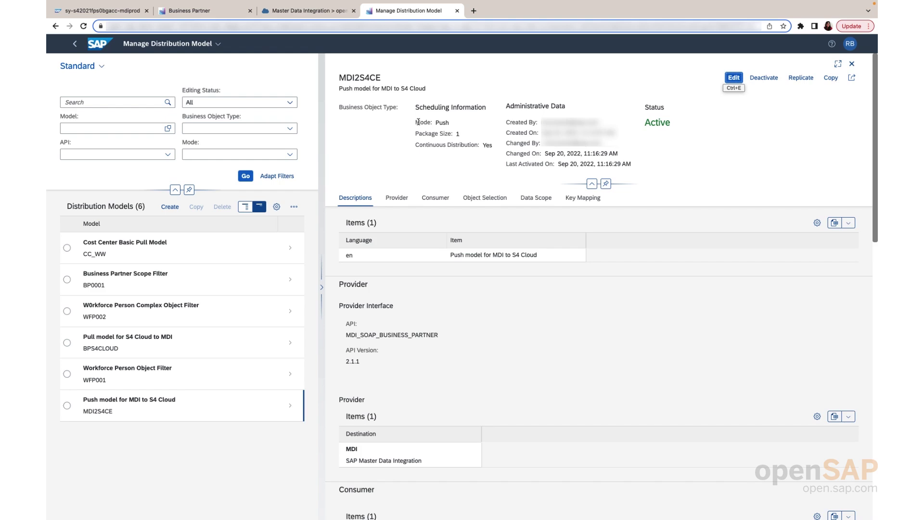
pyautogui.scroll(-3, 398, 379)
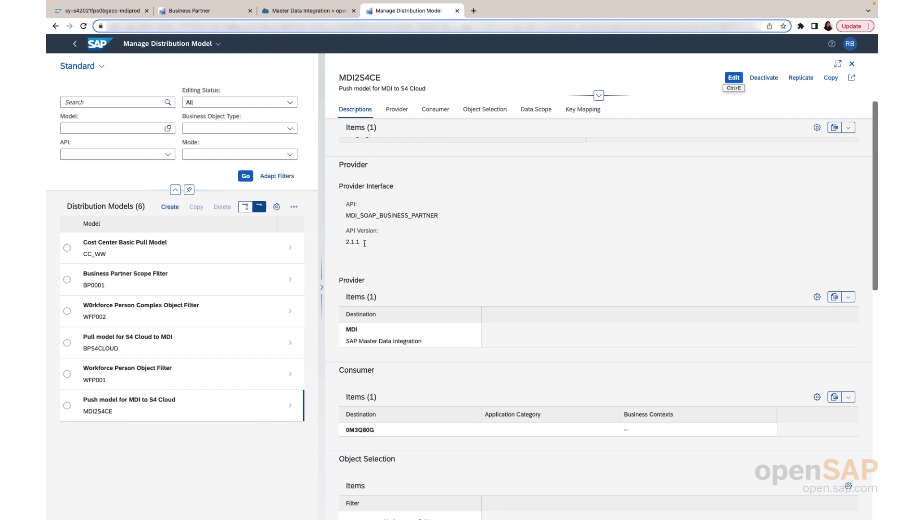
pyautogui.scroll(-3, 364, 243)
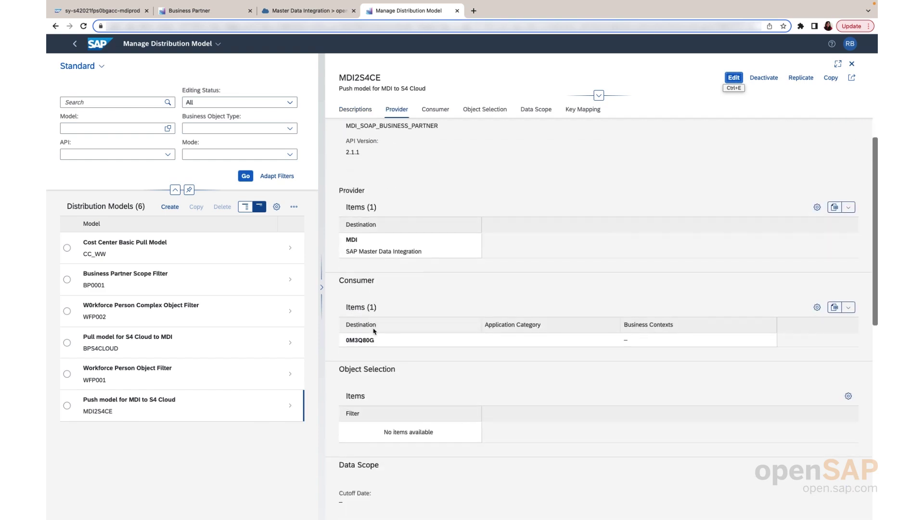
pyautogui.click(346, 251)
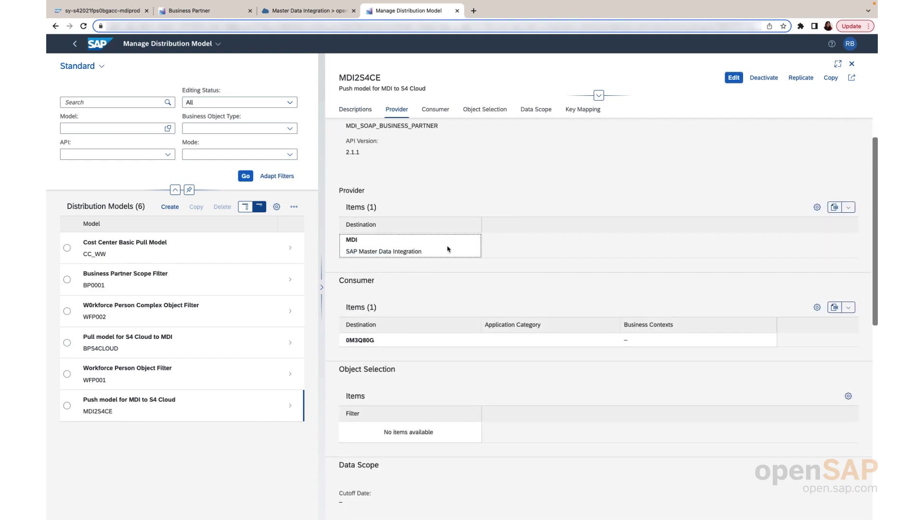
pyautogui.tripleClick(450, 250)
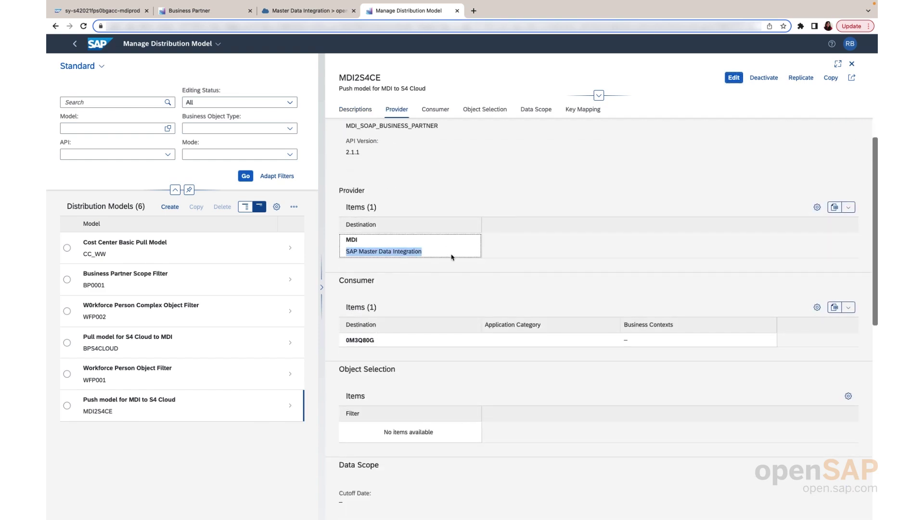
pyautogui.click(366, 340)
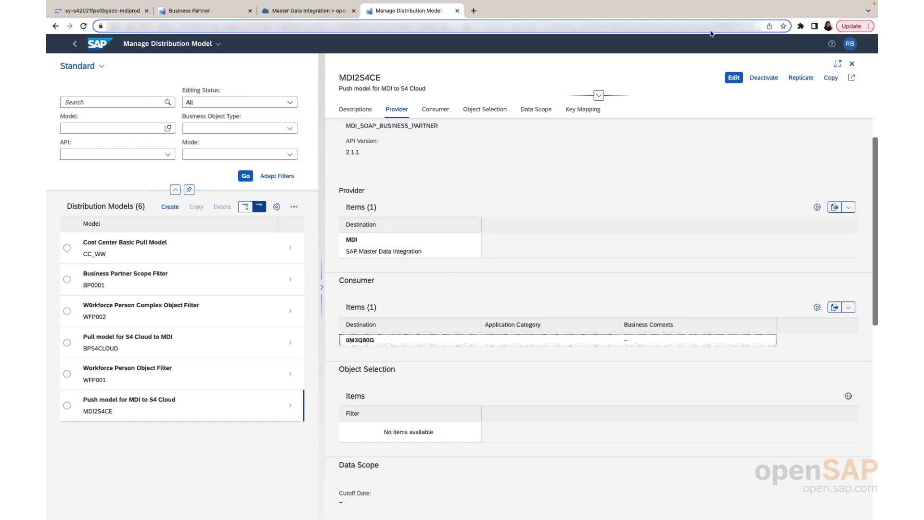
# Close the model detail panel and return to the BTP Cockpit Master Data Integration tab
pyautogui.click(852, 64)
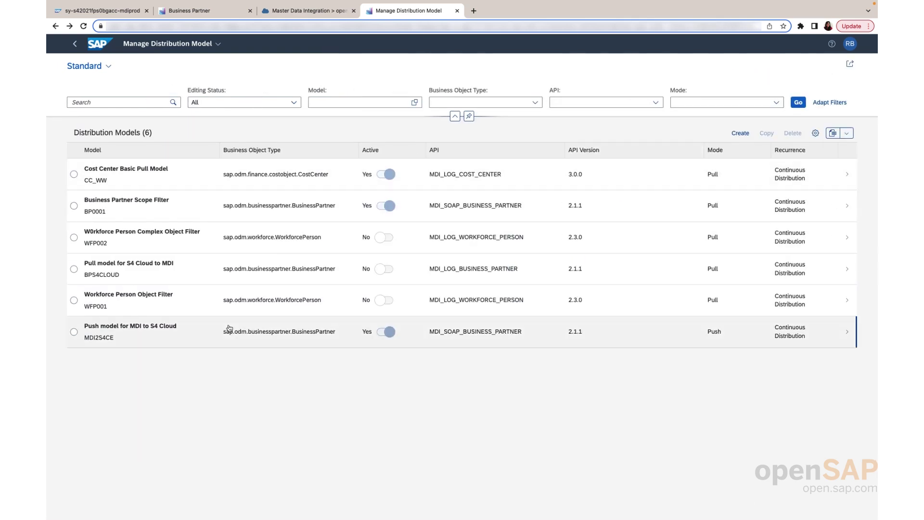
pyautogui.moveTo(267, 3)
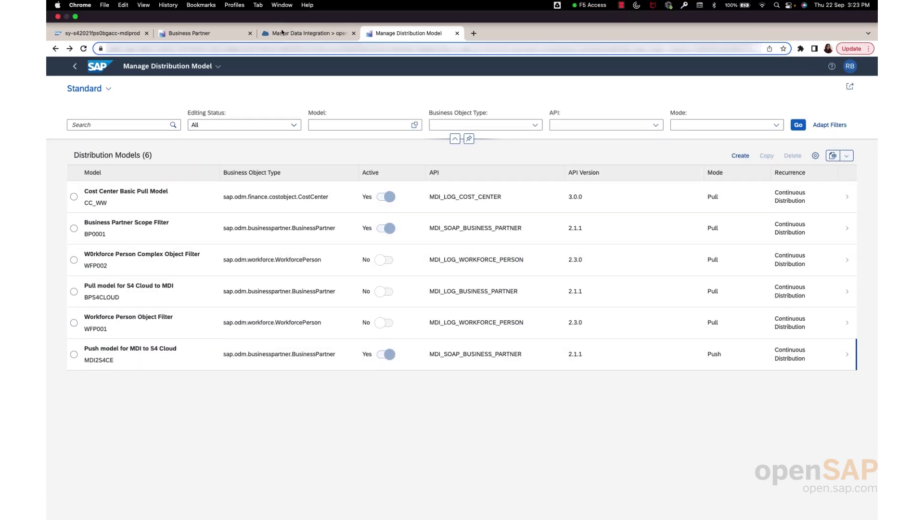
pyautogui.click(283, 33)
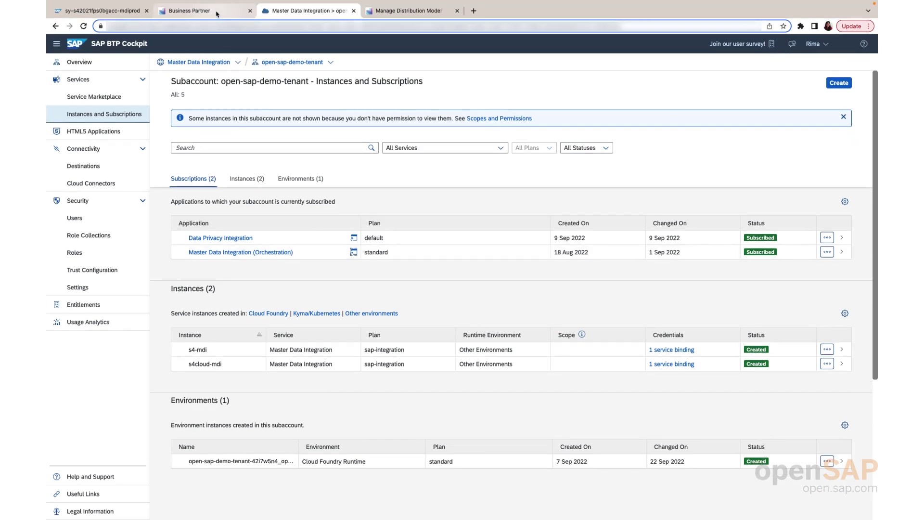
# Clear the ZOOMCAR filter and open Manage Business Partner Master Data from the launchpad
pyautogui.click(218, 14)
pyautogui.click(75, 44)
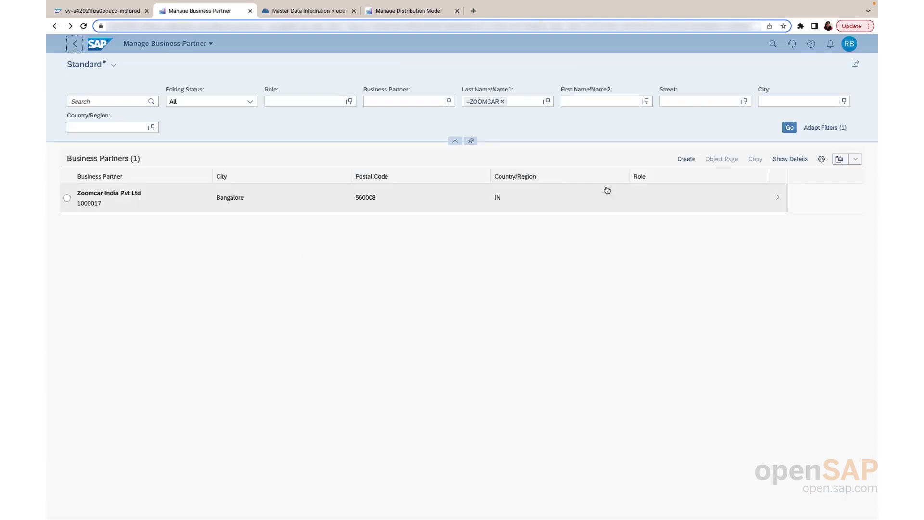
pyautogui.click(502, 102)
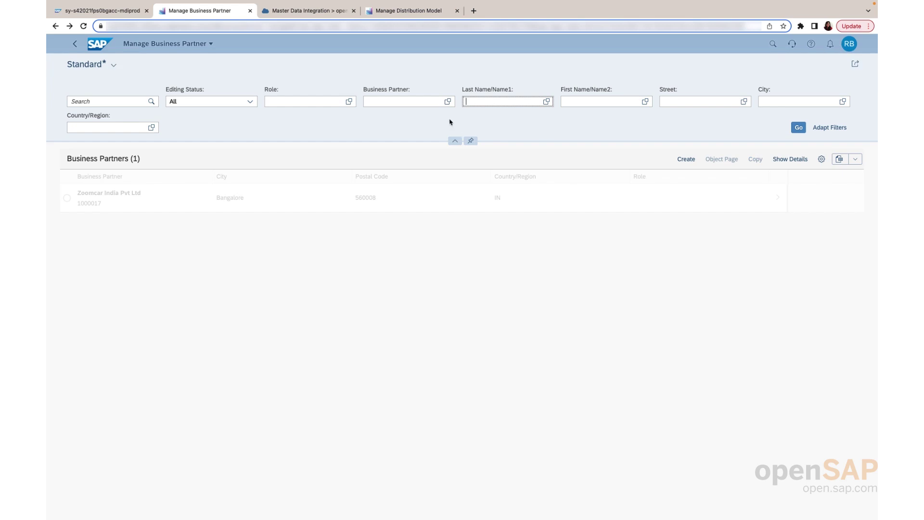
pyautogui.click(102, 46)
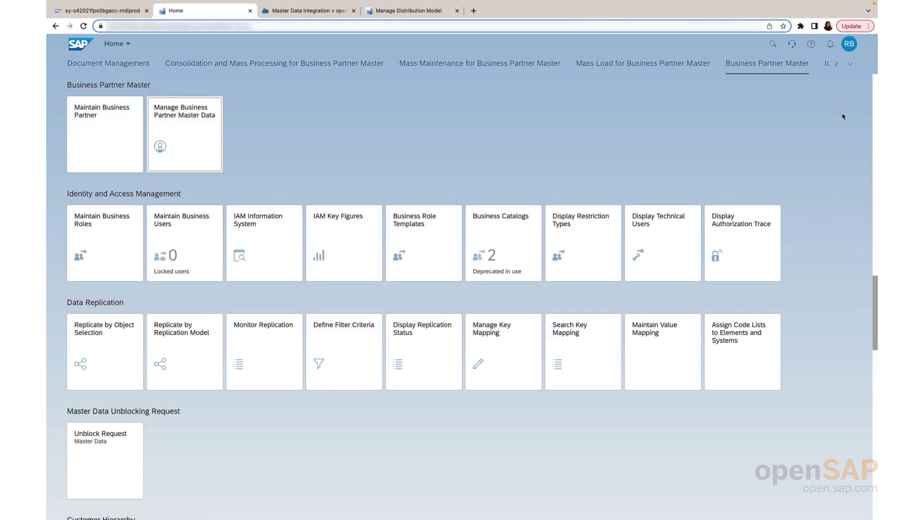
pyautogui.click(851, 64)
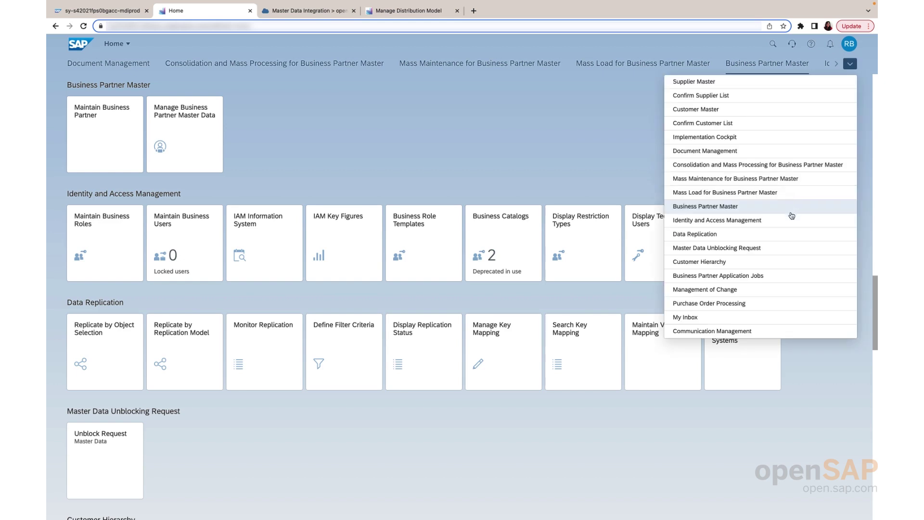
pyautogui.click(720, 213)
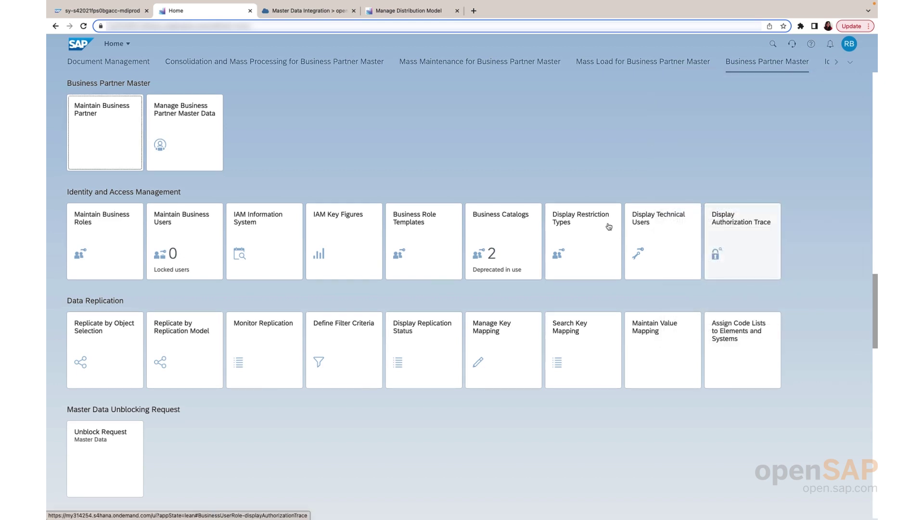
pyautogui.click(188, 137)
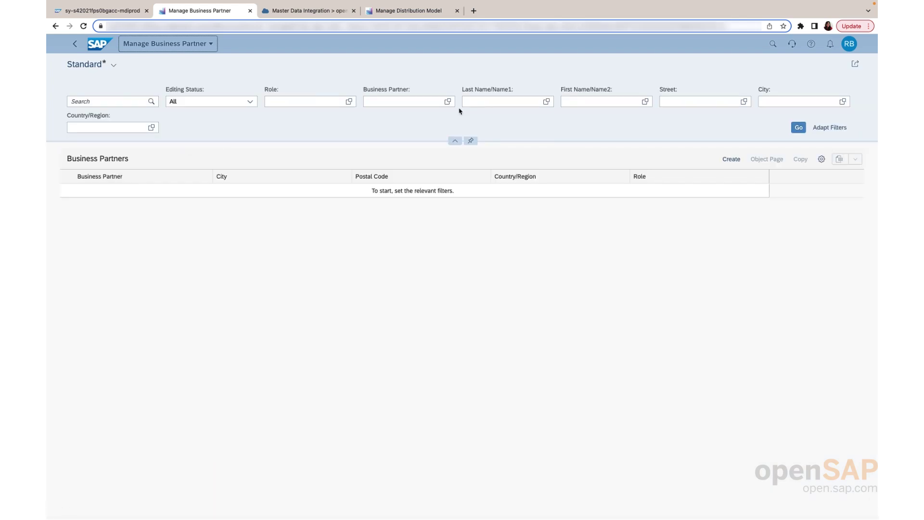
# Filter on last name ZOMATO and open the Zomato India Pvt Ltd record
pyautogui.click(490, 102)
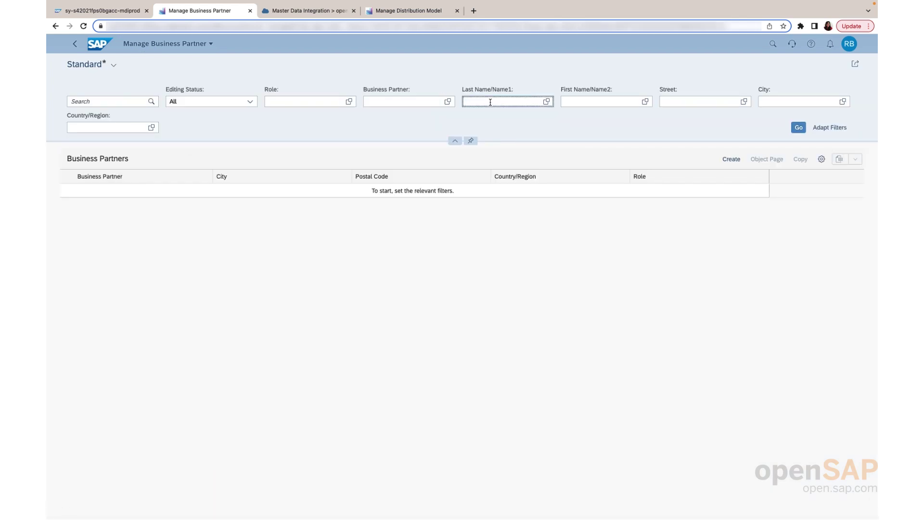
pyautogui.write('zomoa')
pyautogui.press('BackSpace')
pyautogui.write('s')
pyautogui.write('to')
pyautogui.press('Return')
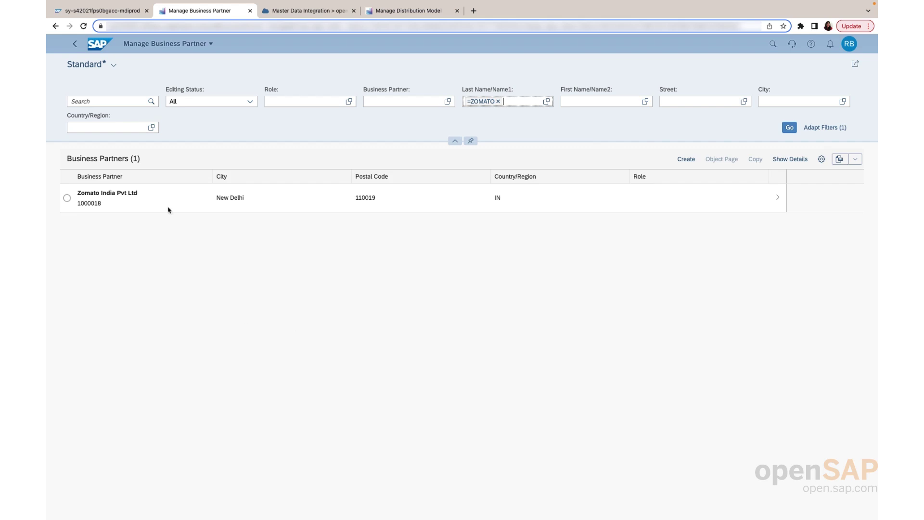
pyautogui.click(138, 202)
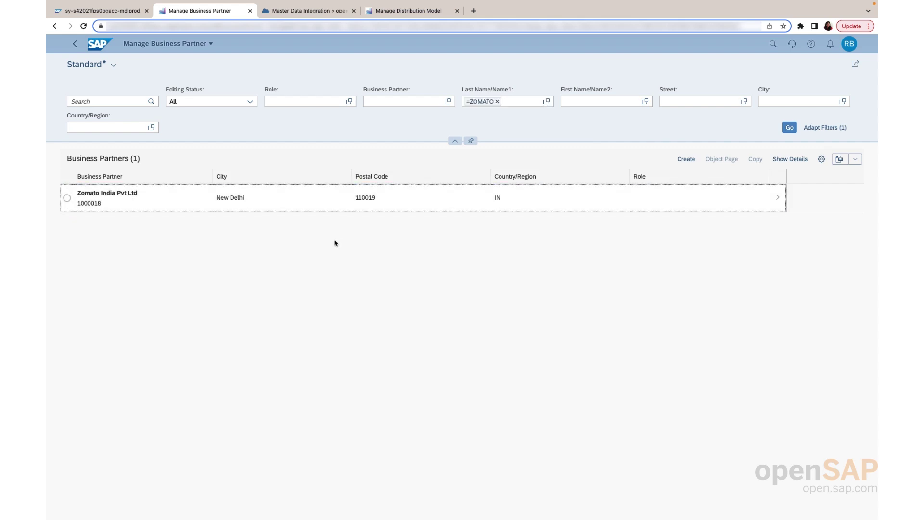
pyautogui.click(237, 202)
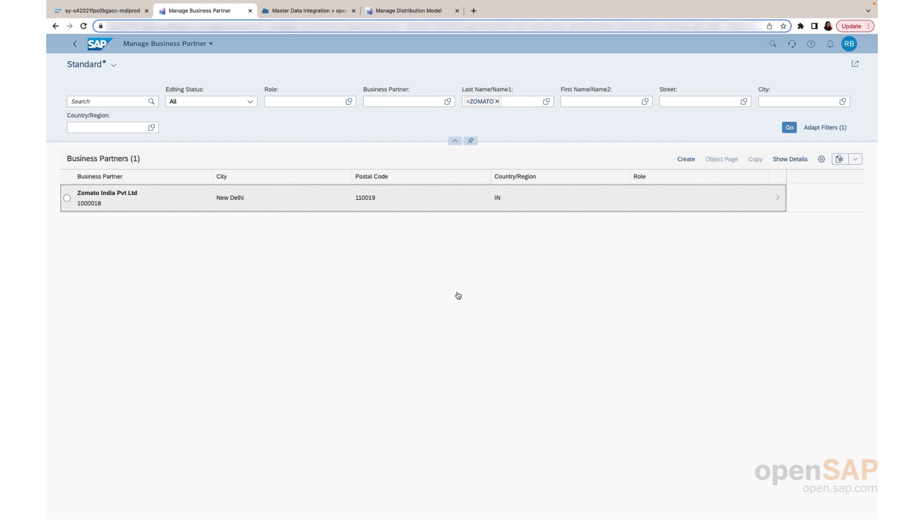
# Open the Zomato India Pvt Ltd Business Partner page and select its BP number 1000018
pyautogui.click(773, 198)
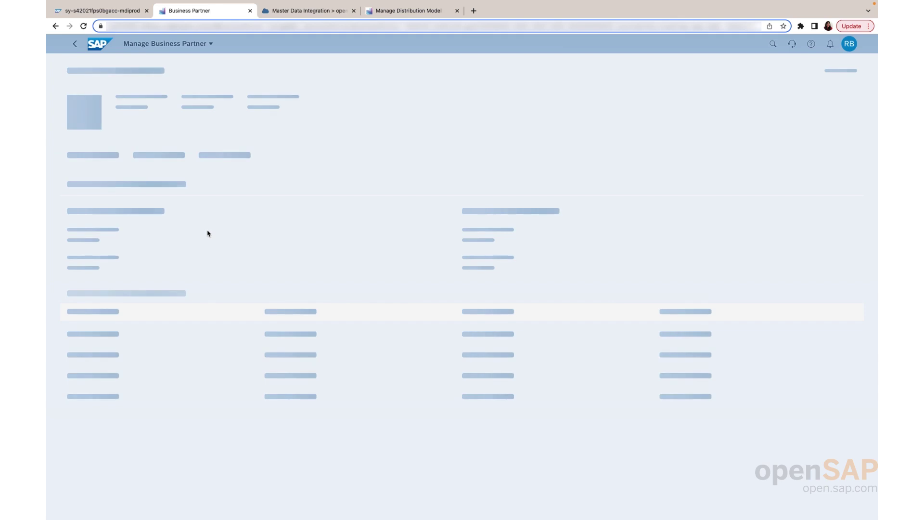
pyautogui.scroll(-2, 251, 310)
pyautogui.scroll(2, 252, 309)
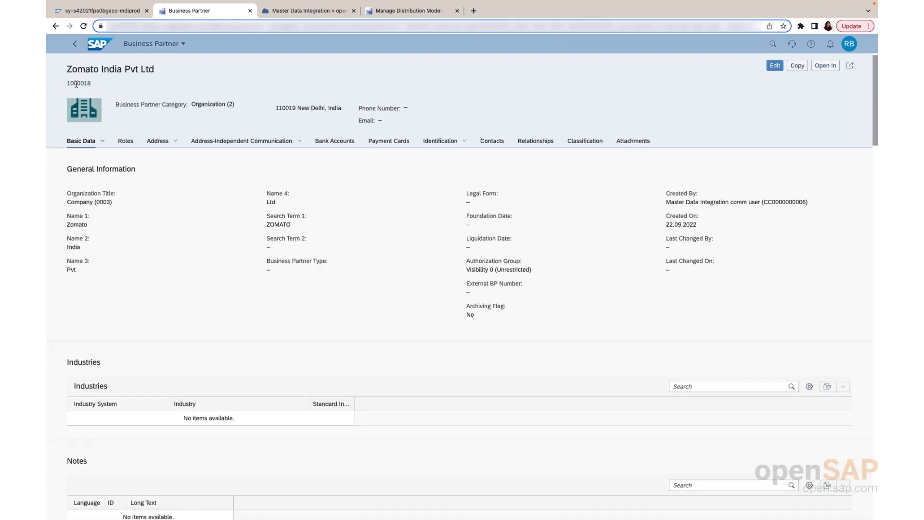
pyautogui.doubleClick(76, 84)
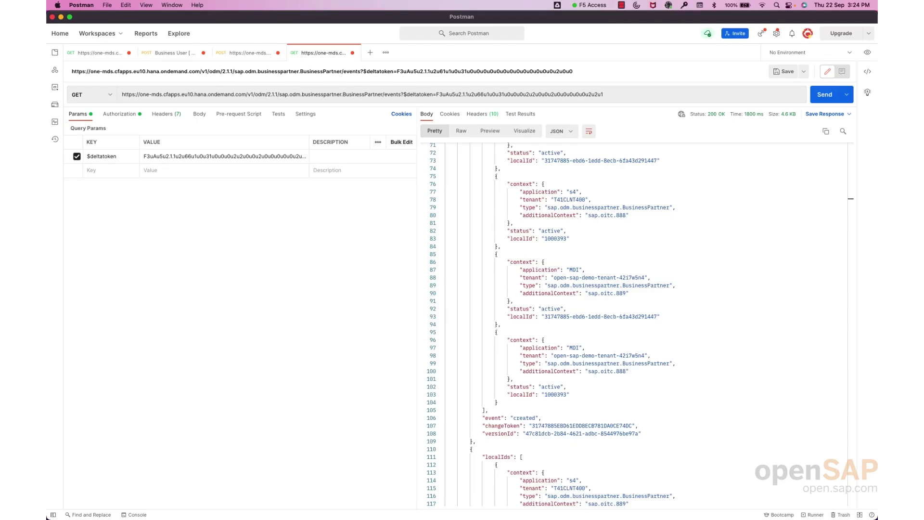
pyautogui.scroll(-1, 652, 362)
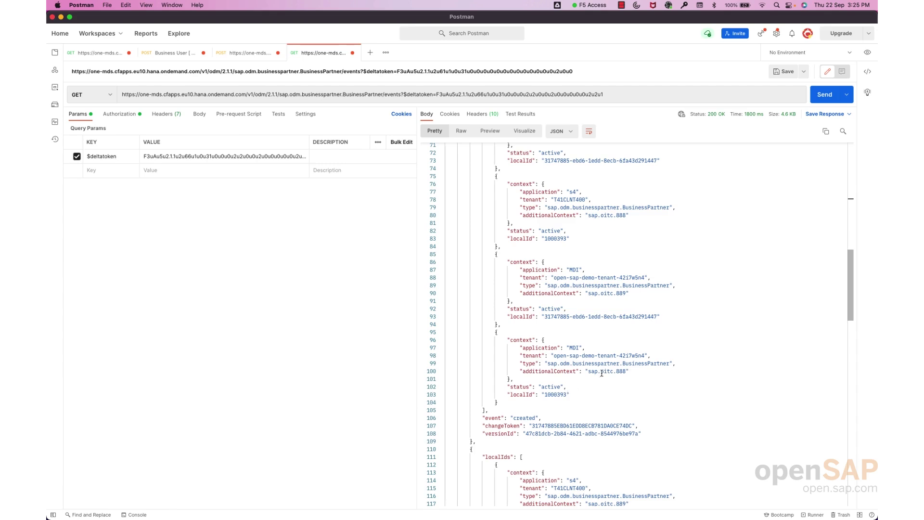
pyautogui.scroll(-10, 652, 362)
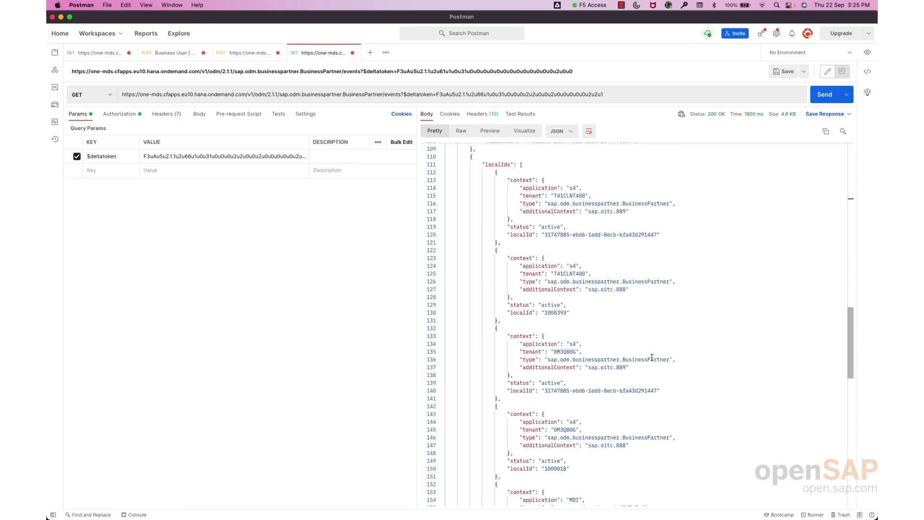
pyautogui.scroll(2, 652, 358)
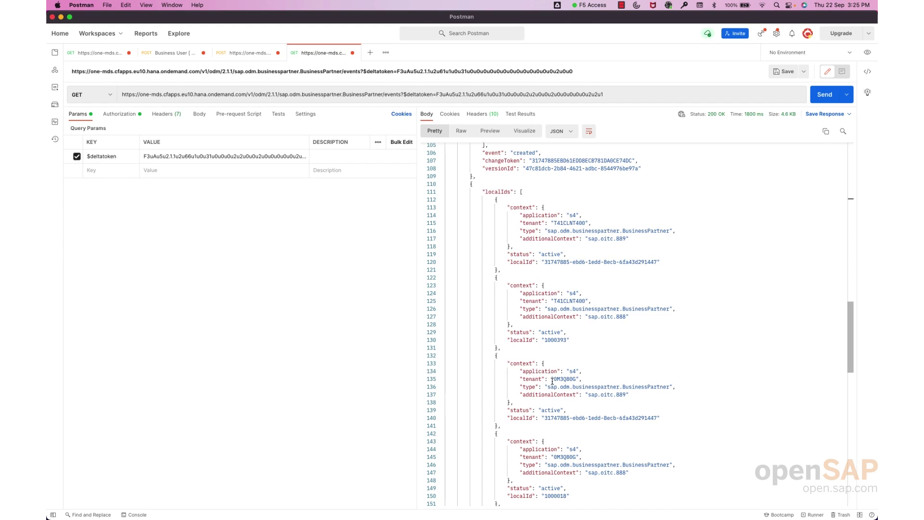
pyautogui.click(591, 379)
pyautogui.hotkey('shift', 'Home')
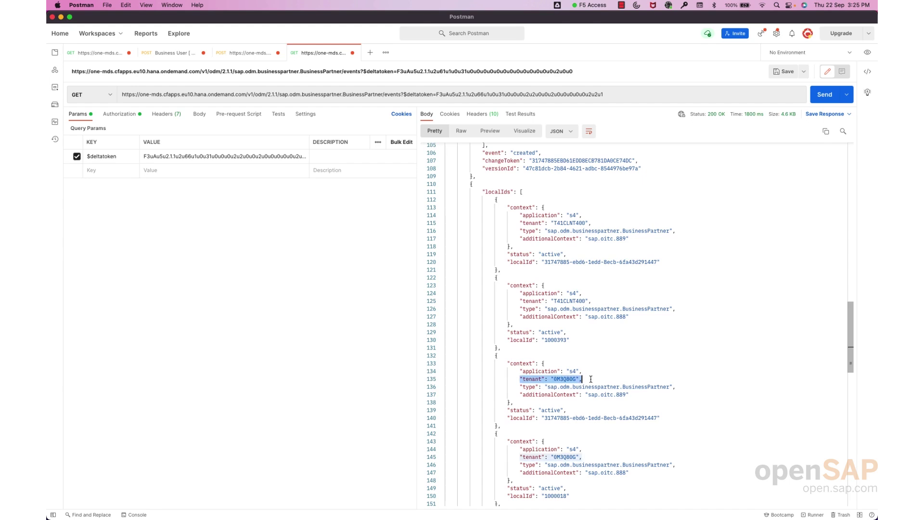
pyautogui.scroll(-1, 564, 431)
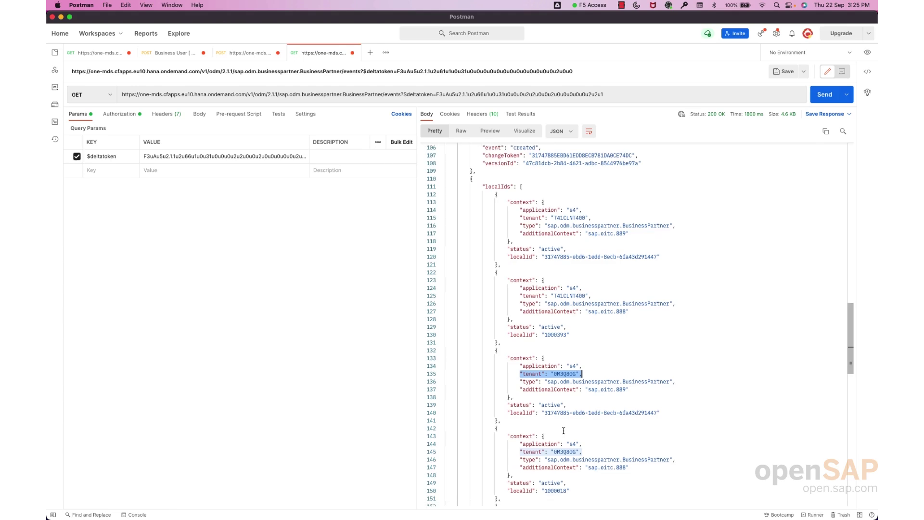
pyautogui.scroll(-1, 564, 431)
pyautogui.moveTo(543, 479); pyautogui.dragTo(572, 479)
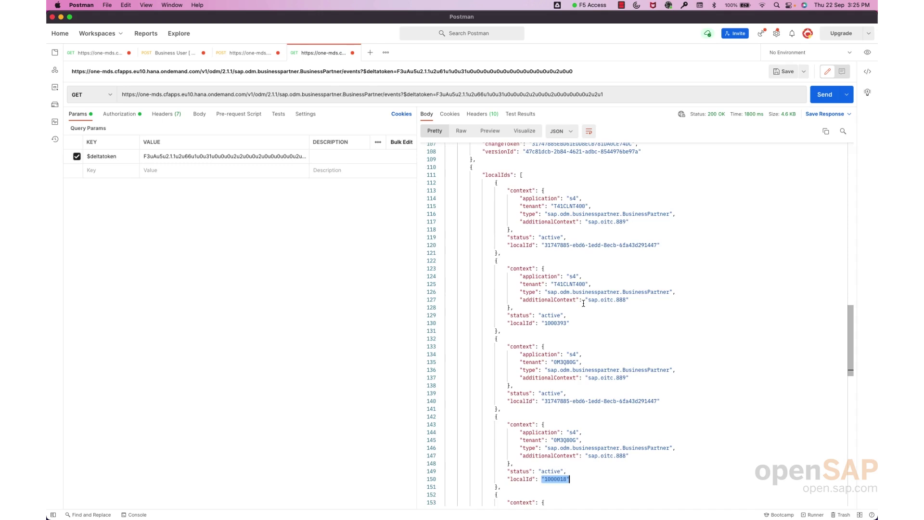
pyautogui.scroll(10, 583, 305)
pyautogui.scroll(10, 584, 304)
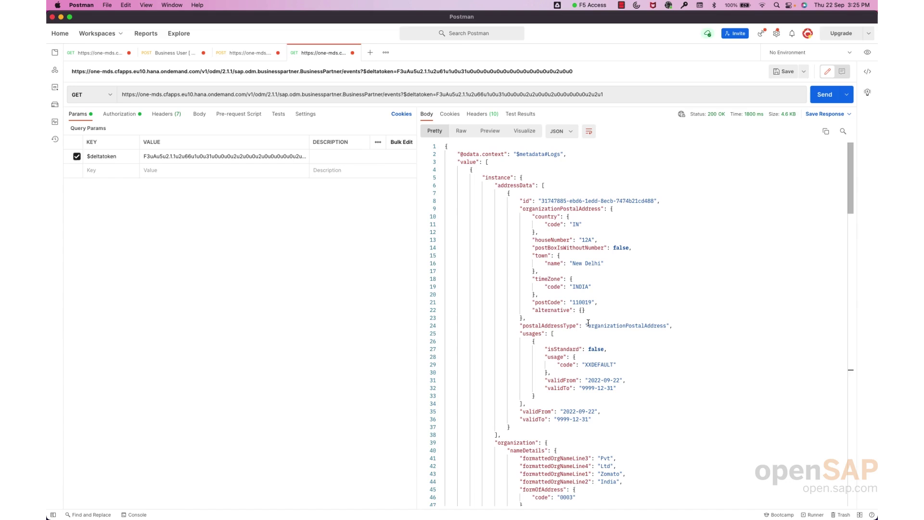
pyautogui.click(727, 221)
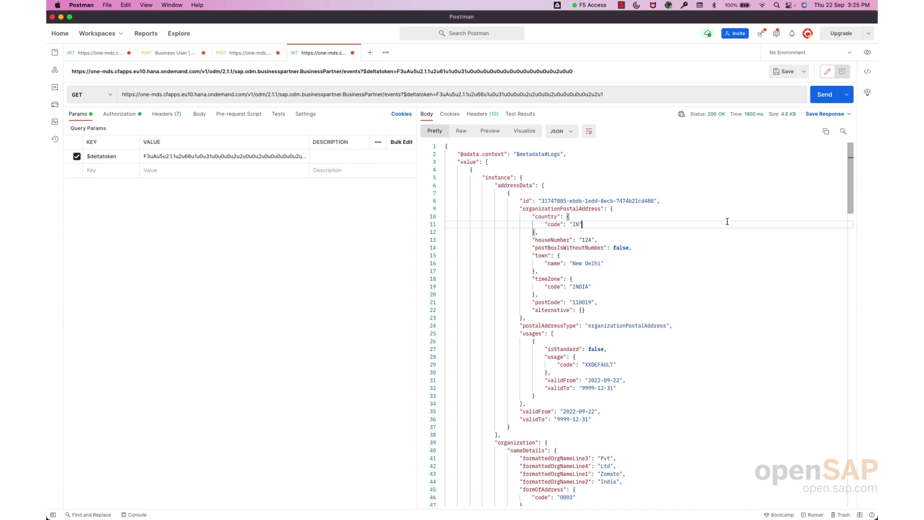